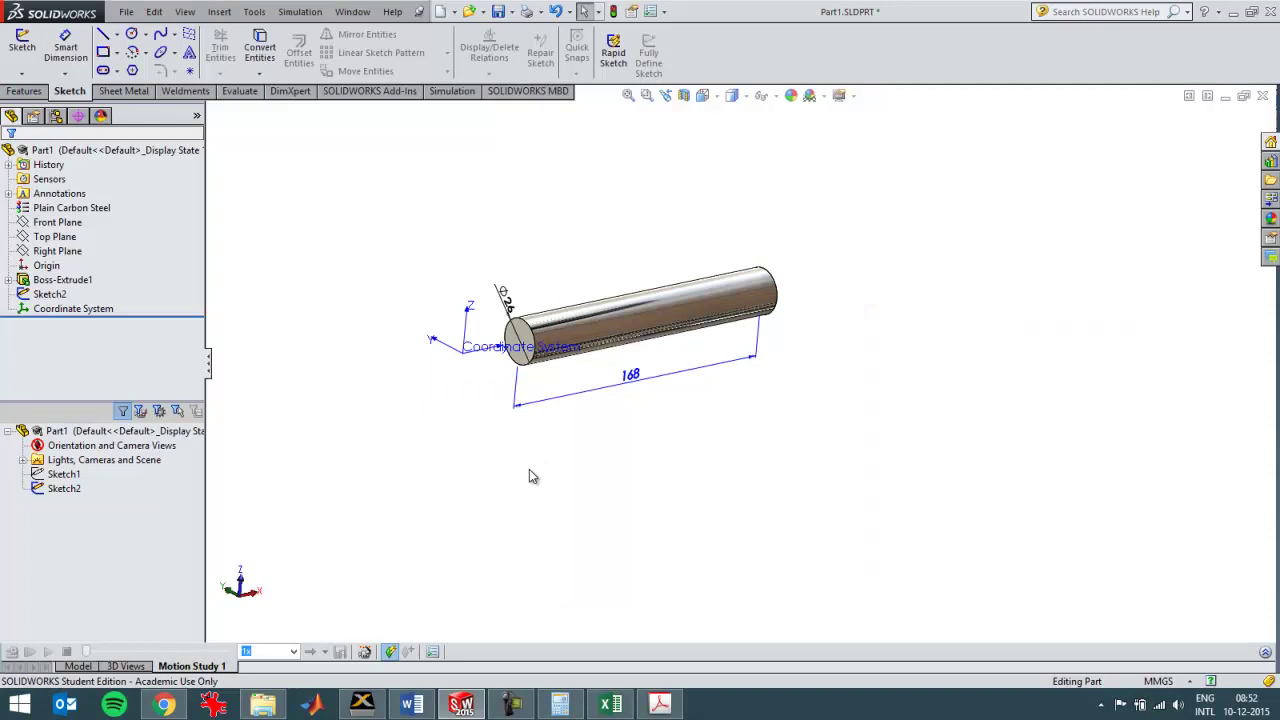
Step: Create a new static simulation study named Static 1 for the rod
{"action": "middle_click_drag", "start_coordinate": [590, 408], "coordinate": [543, 423]}
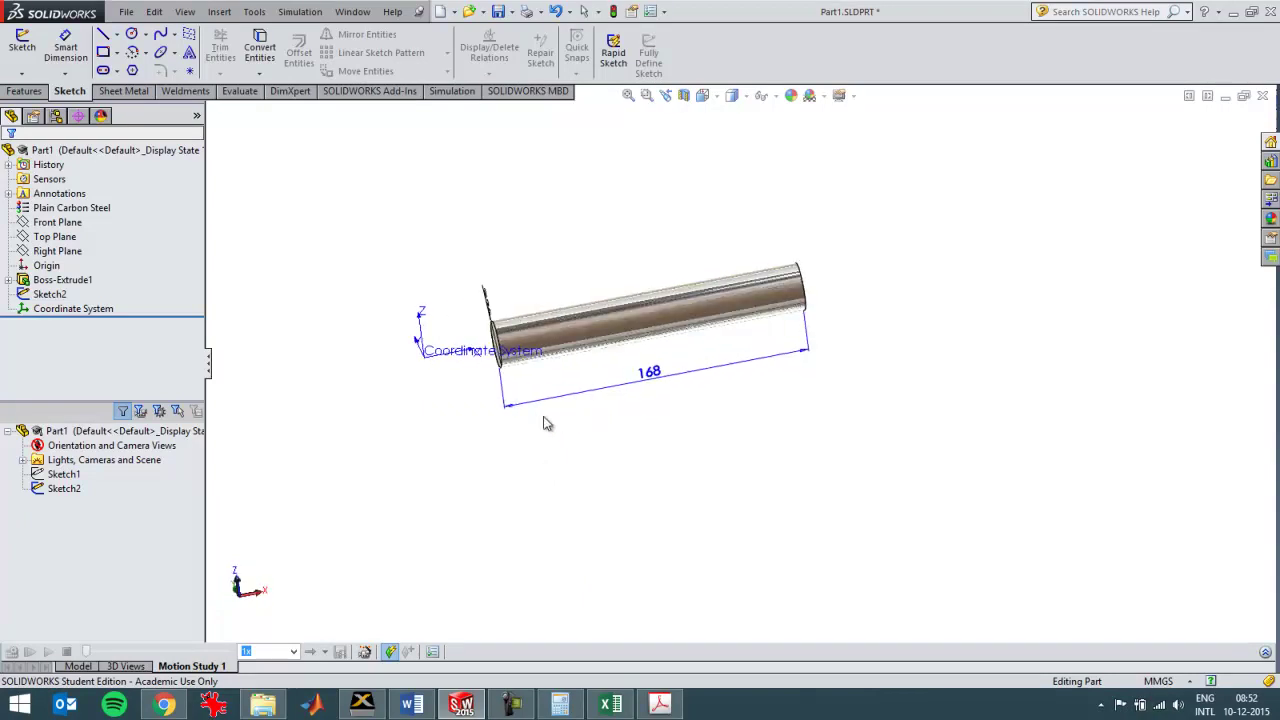
{"action": "right_click", "coordinate": [211, 656]}
{"action": "left_click", "coordinate": [220, 636]}
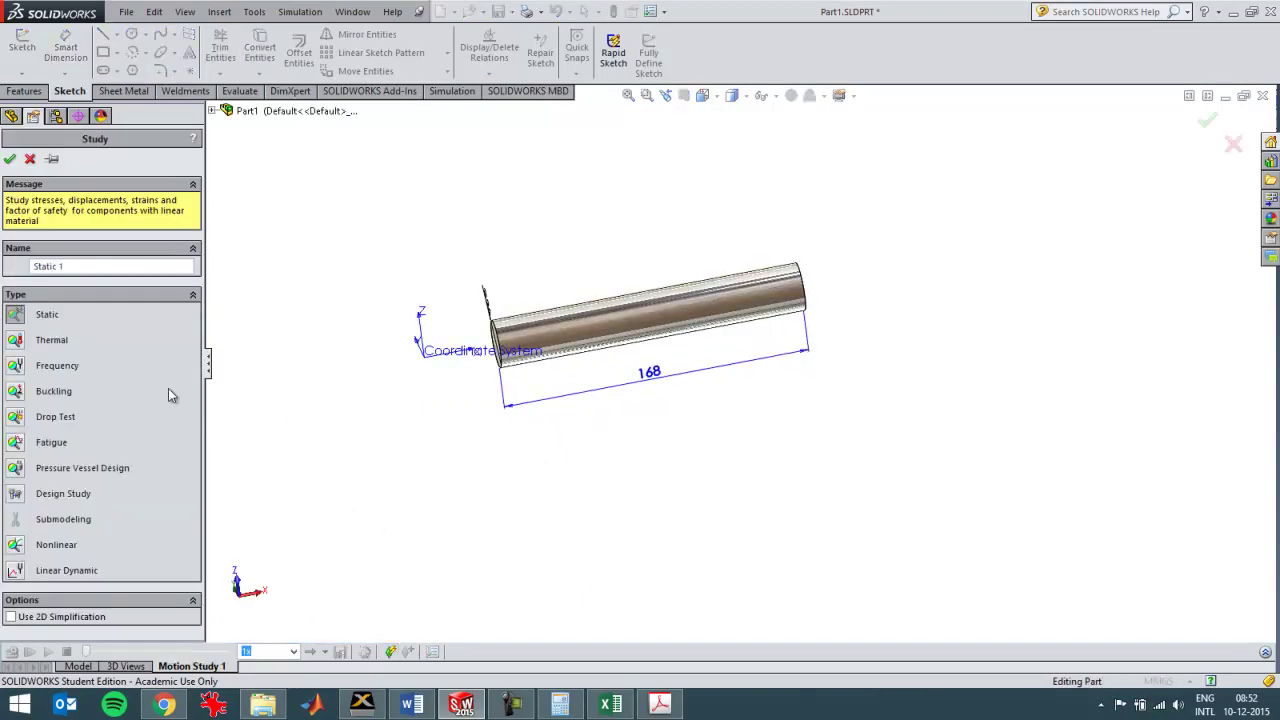
{"action": "left_click", "coordinate": [9, 159]}
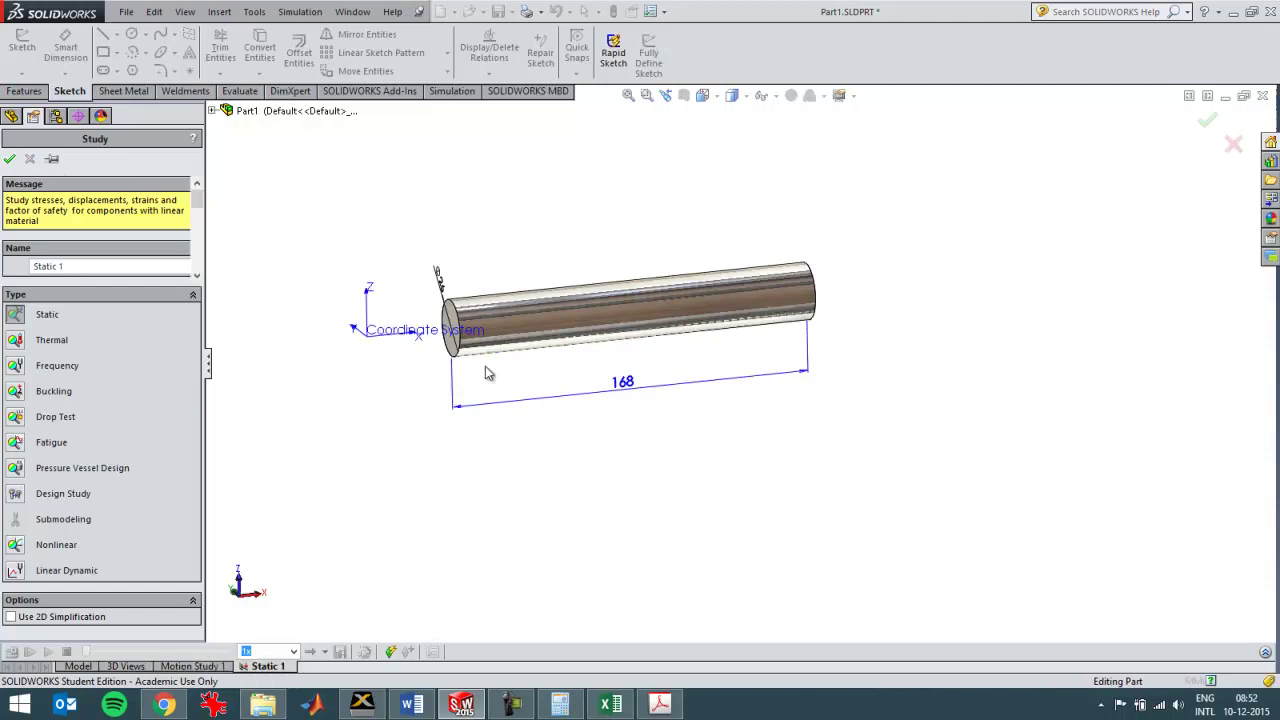
Step: Add a Fixed Geometry restraint on the rod's left end face
{"action": "left_click", "coordinate": [47, 353]}
{"action": "right_click", "coordinate": [47, 353]}
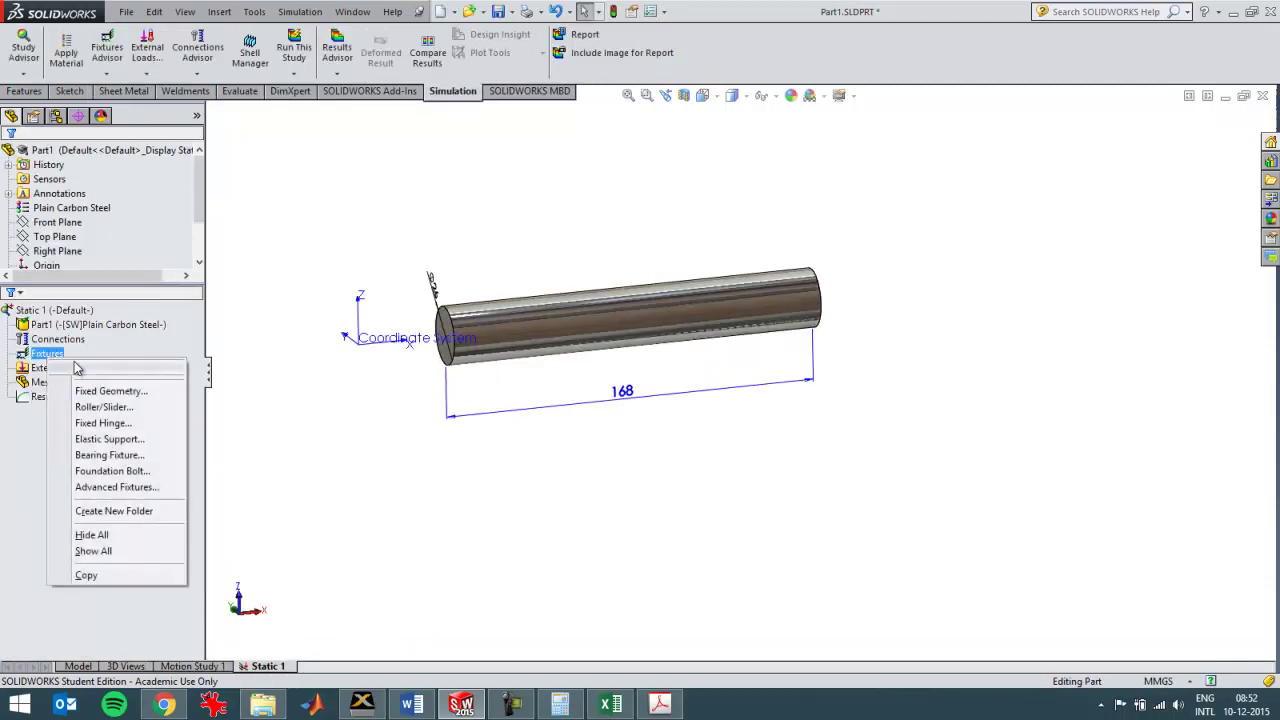
{"action": "left_click", "coordinate": [100, 390]}
{"action": "left_click", "coordinate": [443, 330]}
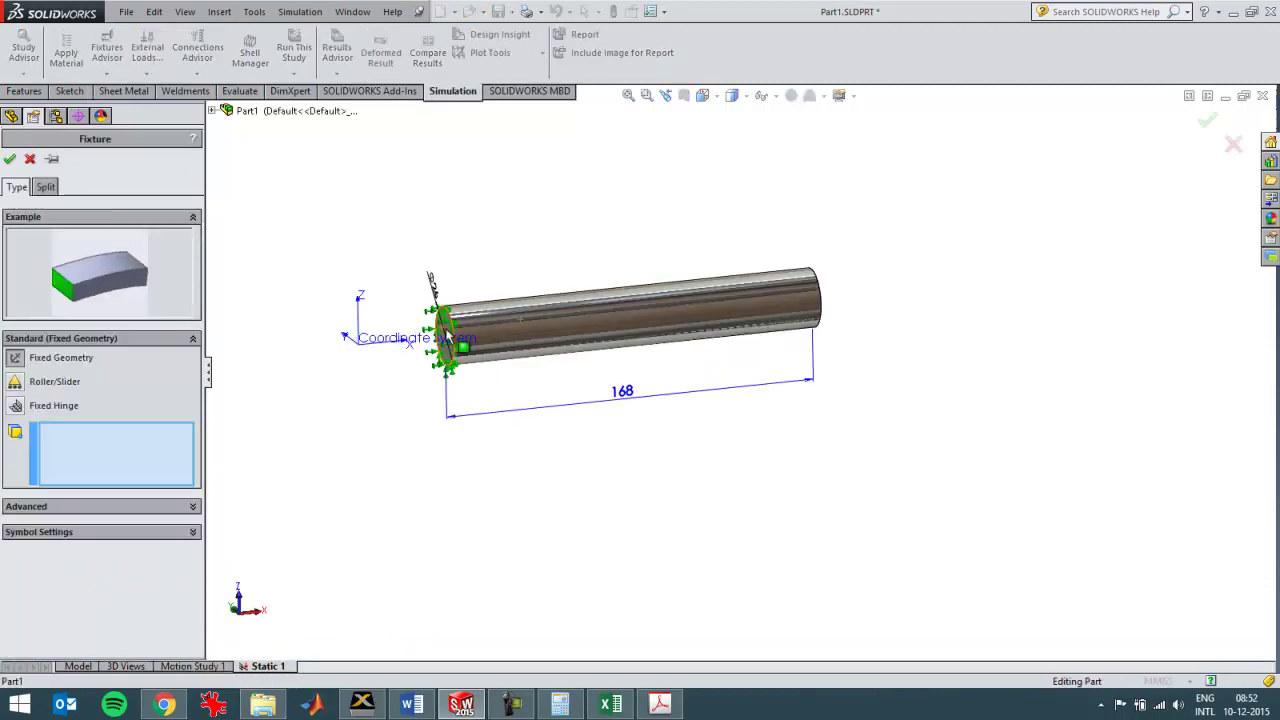
{"action": "left_click", "coordinate": [10, 160]}
Step: Apply a reversed 1000 N force pulling outward on the rod's right end face
{"action": "left_click", "coordinate": [53, 385]}
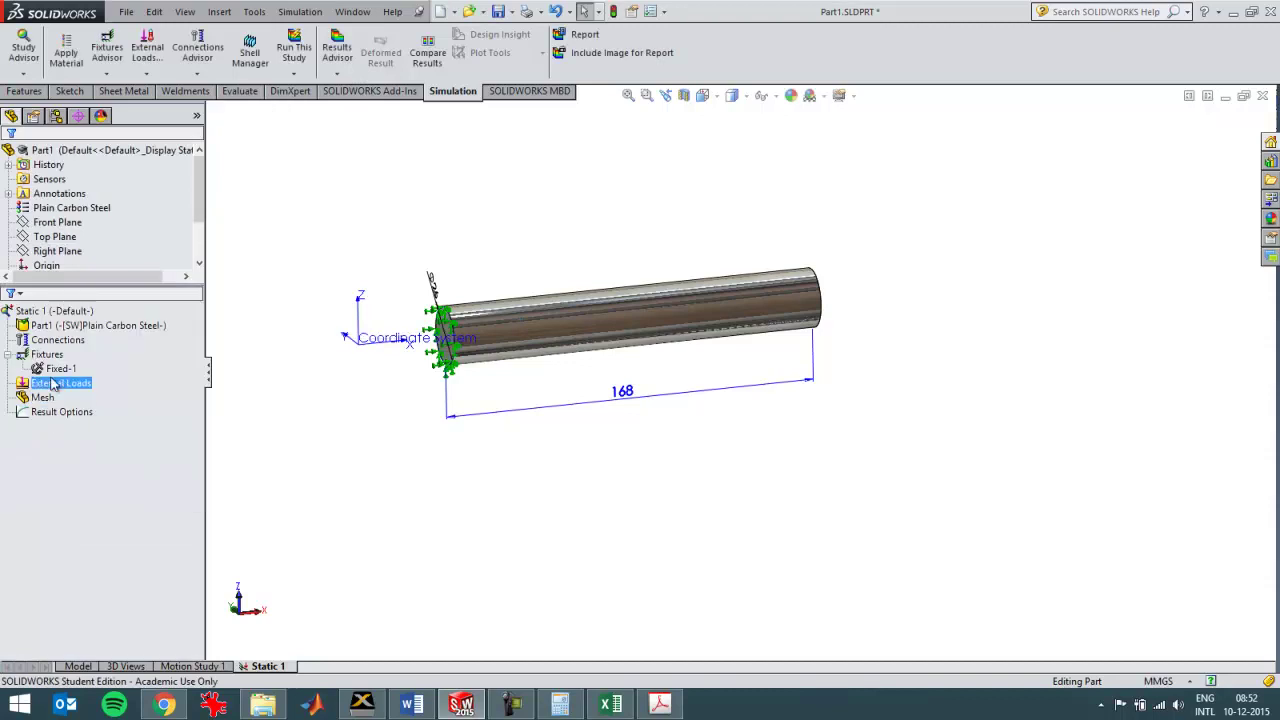
{"action": "right_click", "coordinate": [53, 385]}
{"action": "left_click", "coordinate": [90, 86]}
{"action": "middle_click_drag", "start_coordinate": [828, 305], "coordinate": [790, 312]}
{"action": "left_click", "coordinate": [775, 312]}
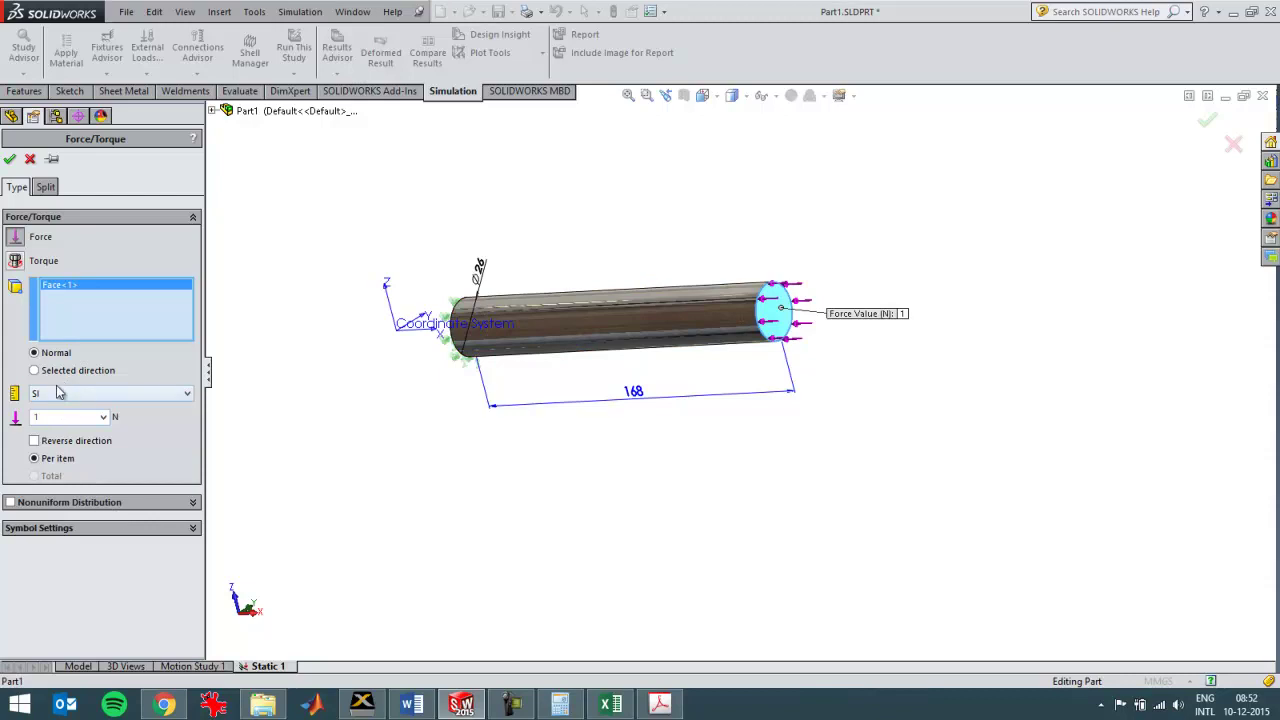
{"action": "left_click", "coordinate": [52, 445]}
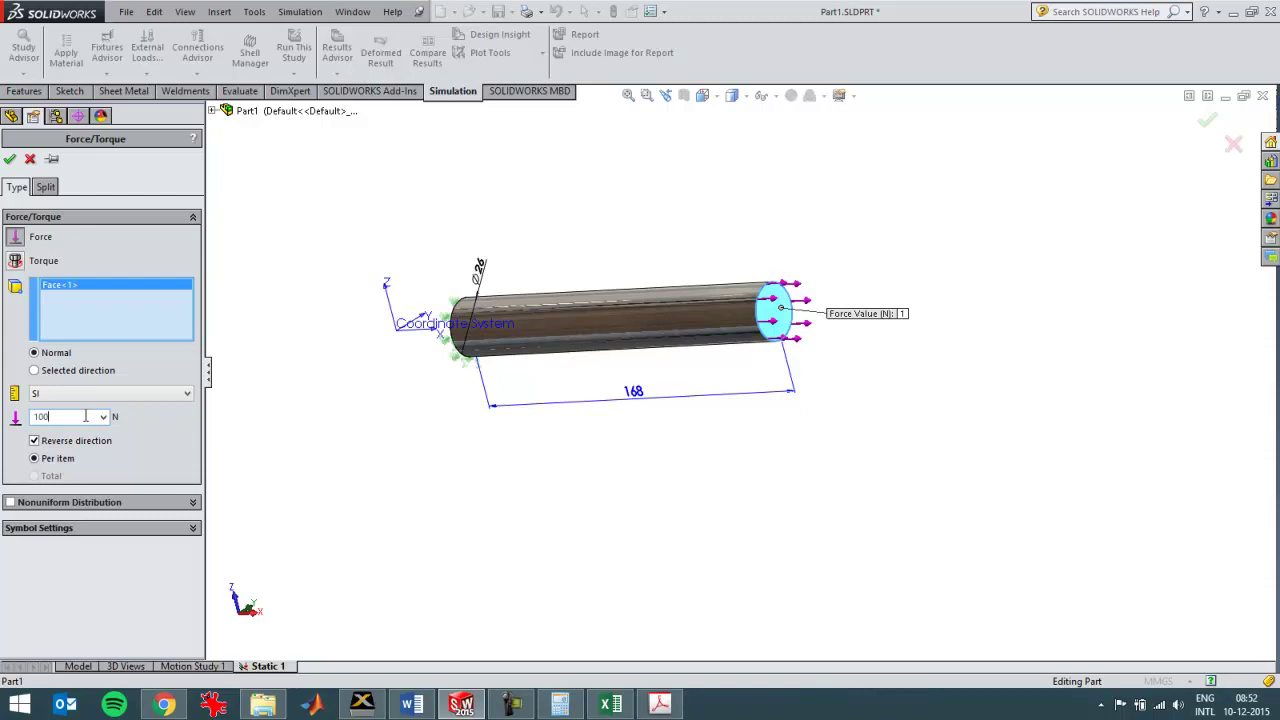
{"action": "left_click", "coordinate": [10, 160]}
Step: Run the Static 1 analysis on the rod
{"action": "middle_click_drag", "start_coordinate": [412, 360], "coordinate": [385, 372]}
{"action": "left_click", "coordinate": [77, 327]}
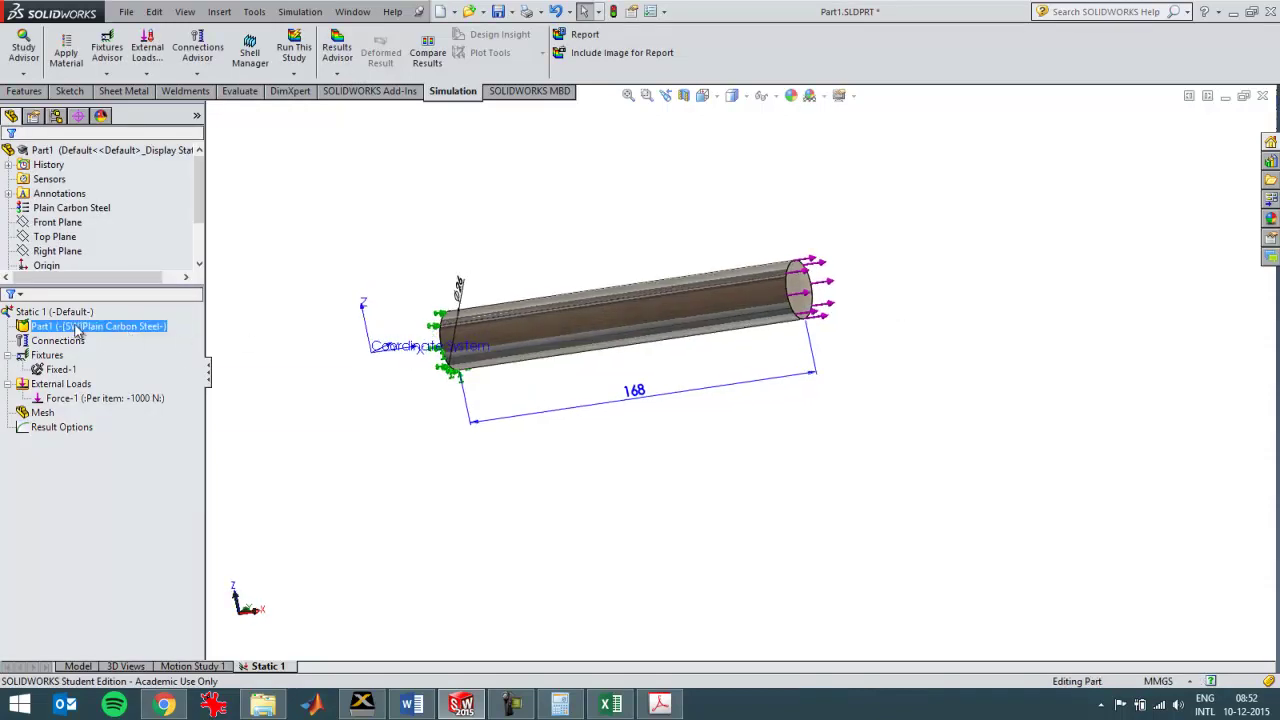
{"action": "right_click", "coordinate": [77, 328]}
{"action": "left_click", "coordinate": [95, 327]}
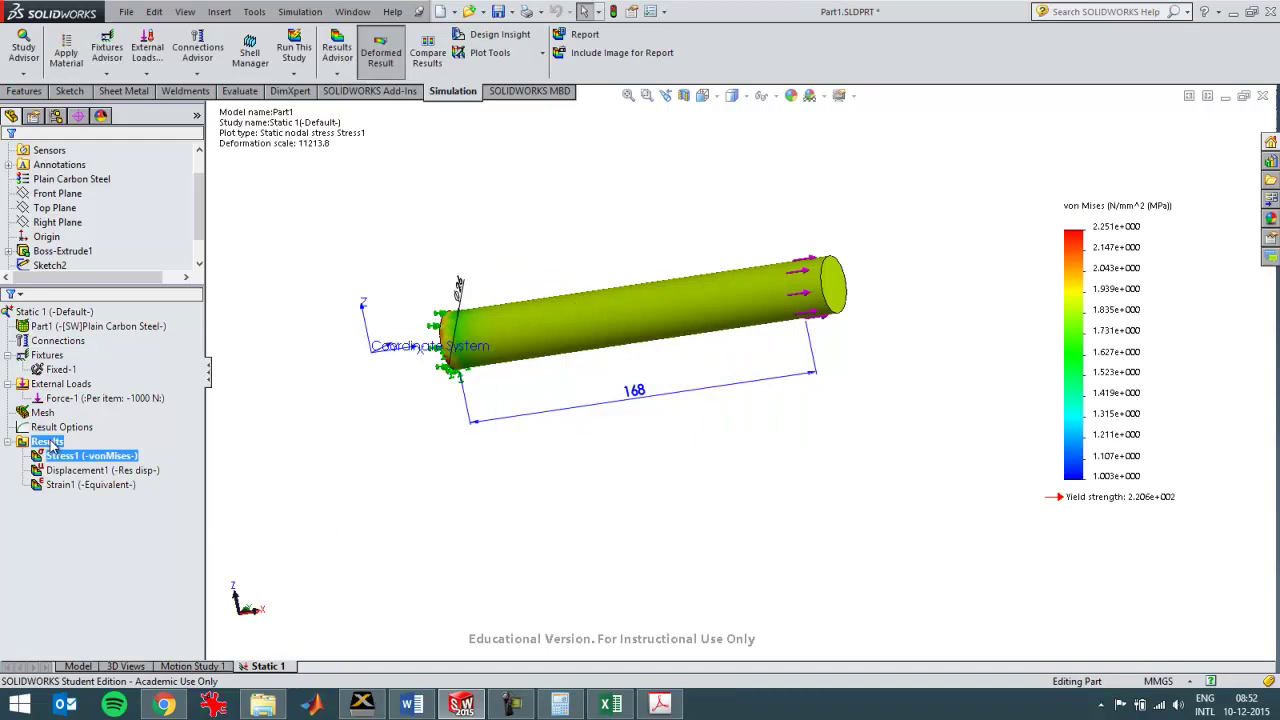
Step: Add an SX: X Normal Stress plot and compare it with the Excel 1000/531 calculation
{"action": "right_click", "coordinate": [50, 445]}
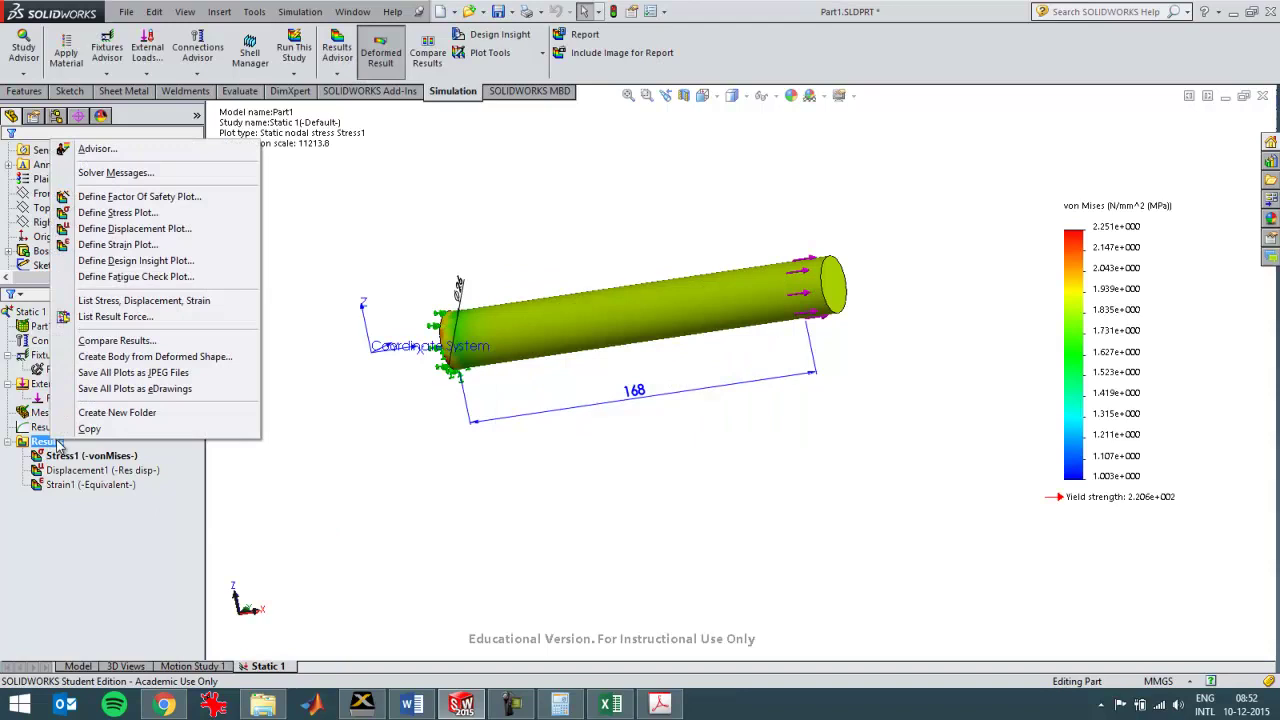
{"action": "left_click", "coordinate": [118, 213]}
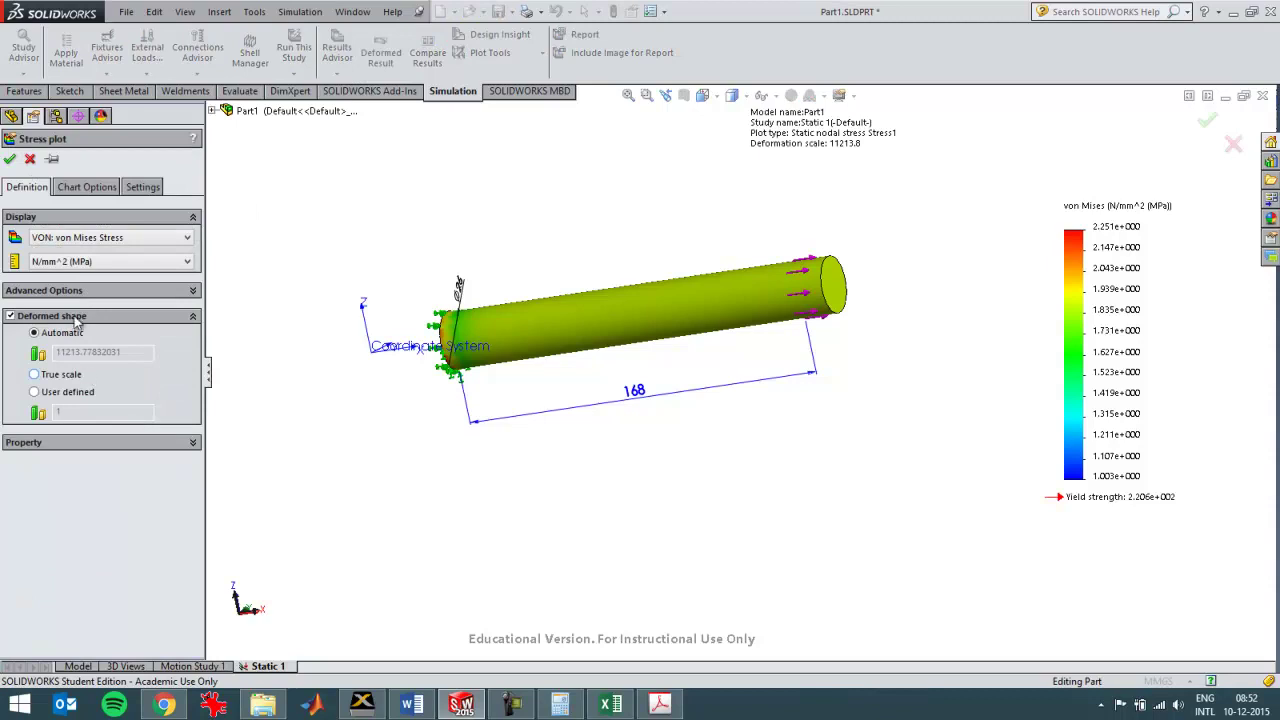
{"action": "left_click", "coordinate": [80, 245]}
{"action": "left_click", "coordinate": [75, 253]}
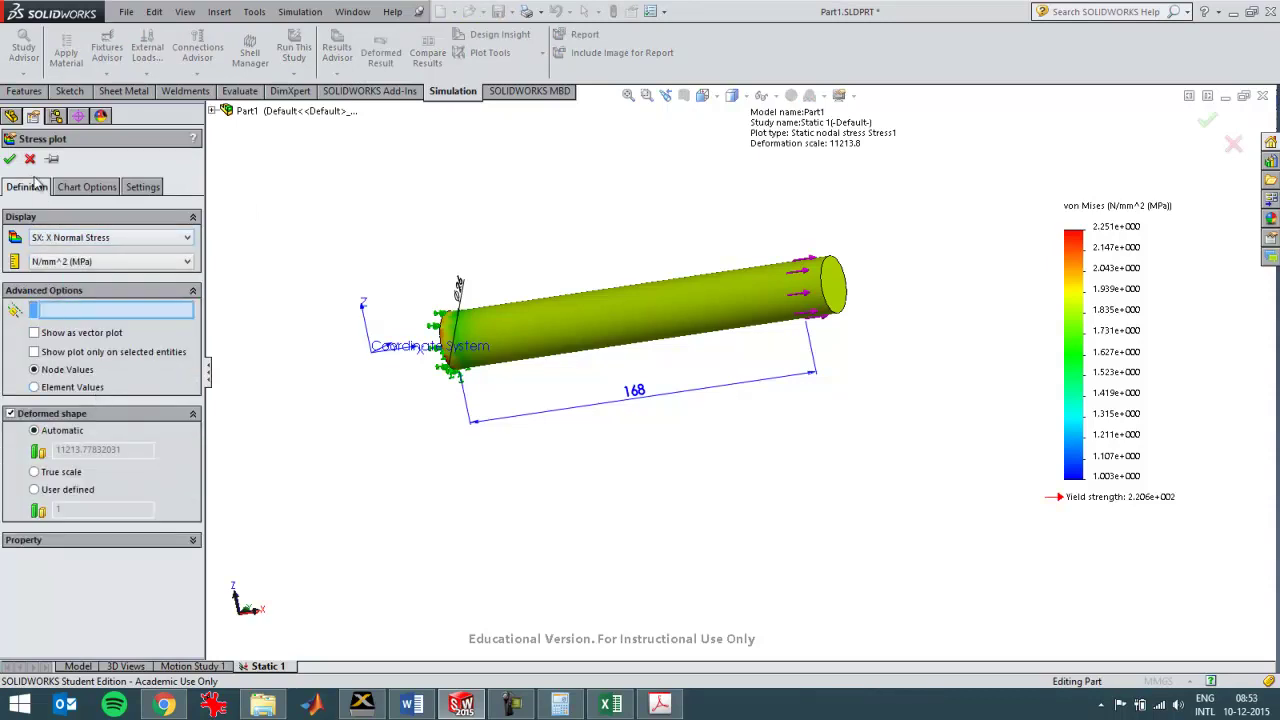
{"action": "left_click", "coordinate": [9, 159]}
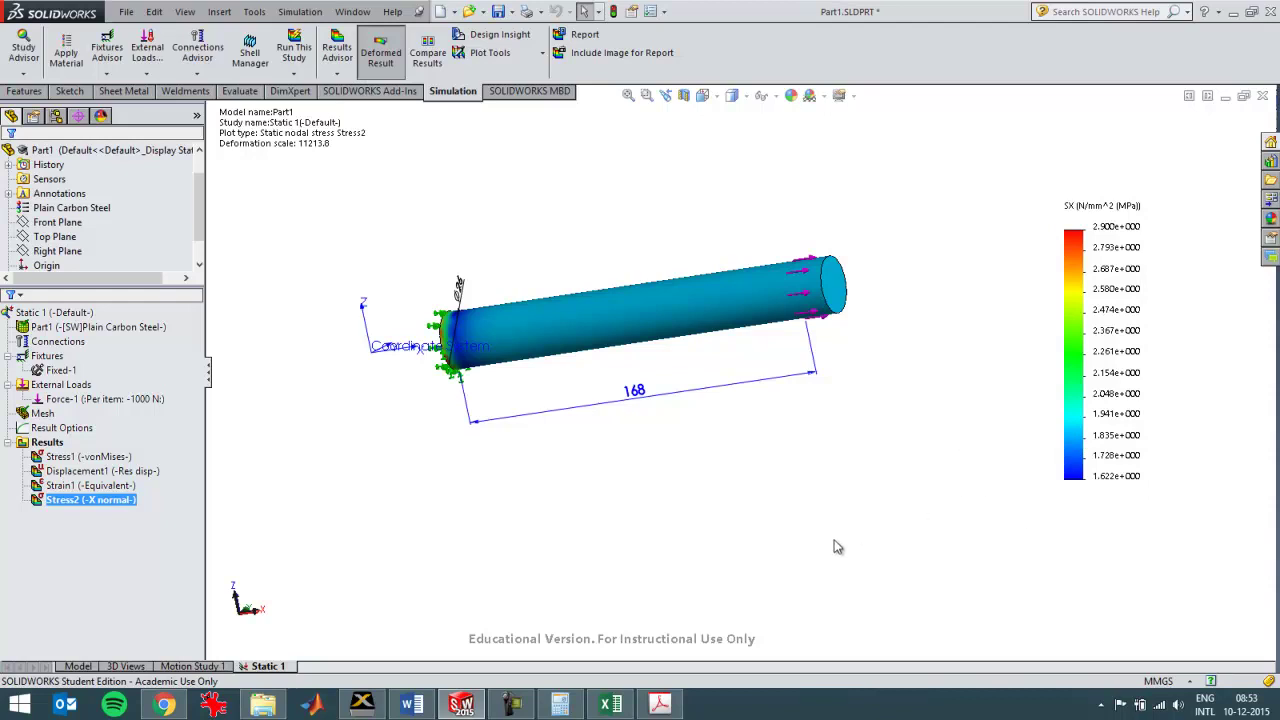
{"action": "left_click", "coordinate": [610, 704]}
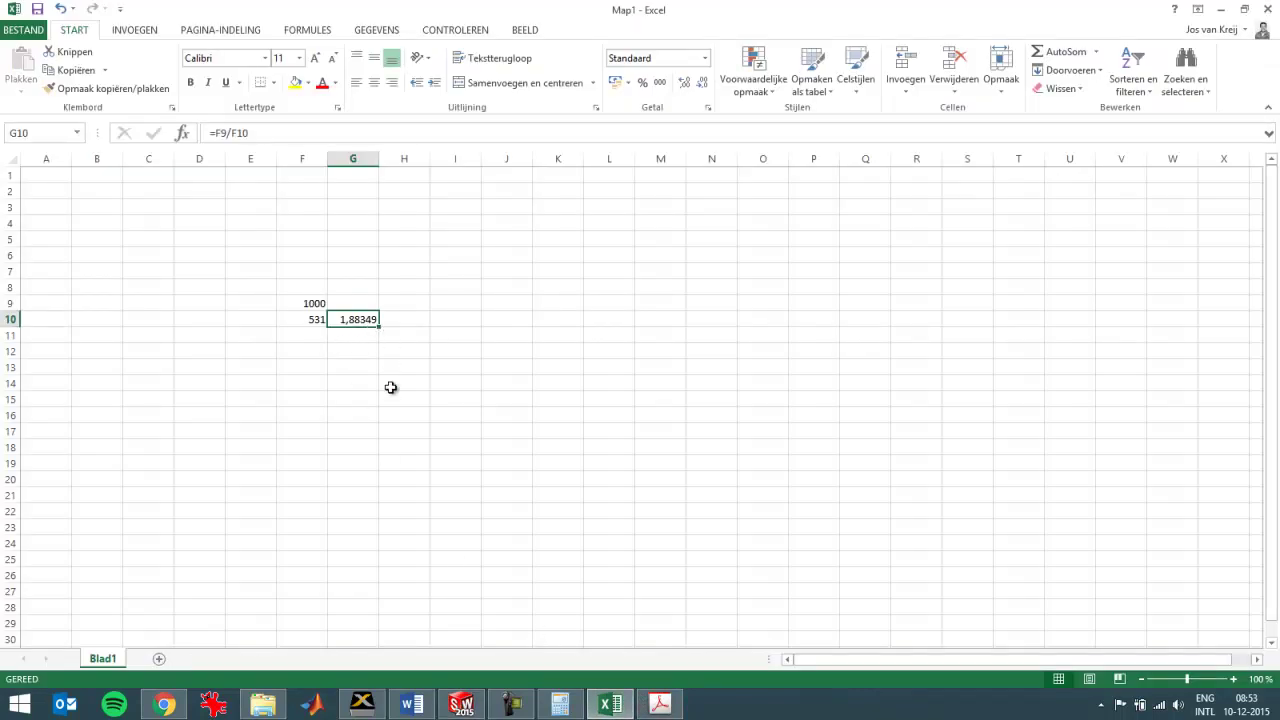
{"action": "key", "text": "alt+Tab"}
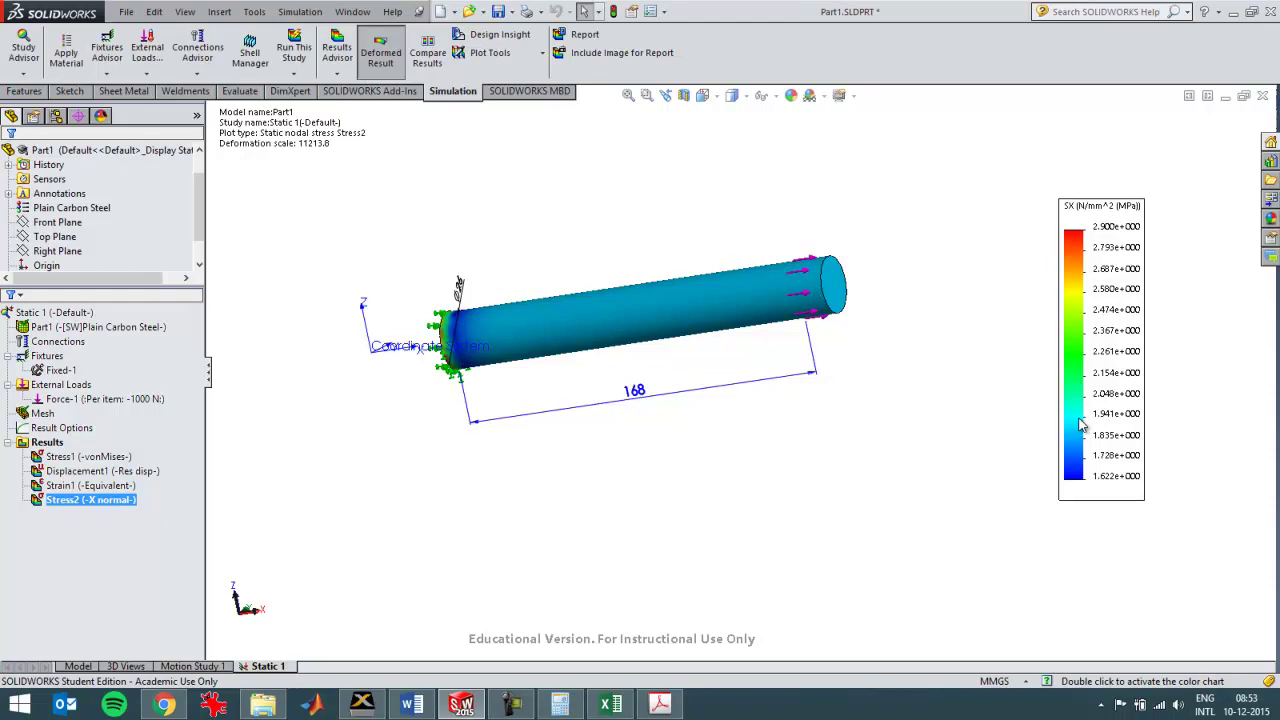
Step: Inspect the stress colours, save Part1.SLDPRT, and return to the Model tab
{"action": "middle_click_drag", "start_coordinate": [848, 473], "coordinate": [487, 350]}
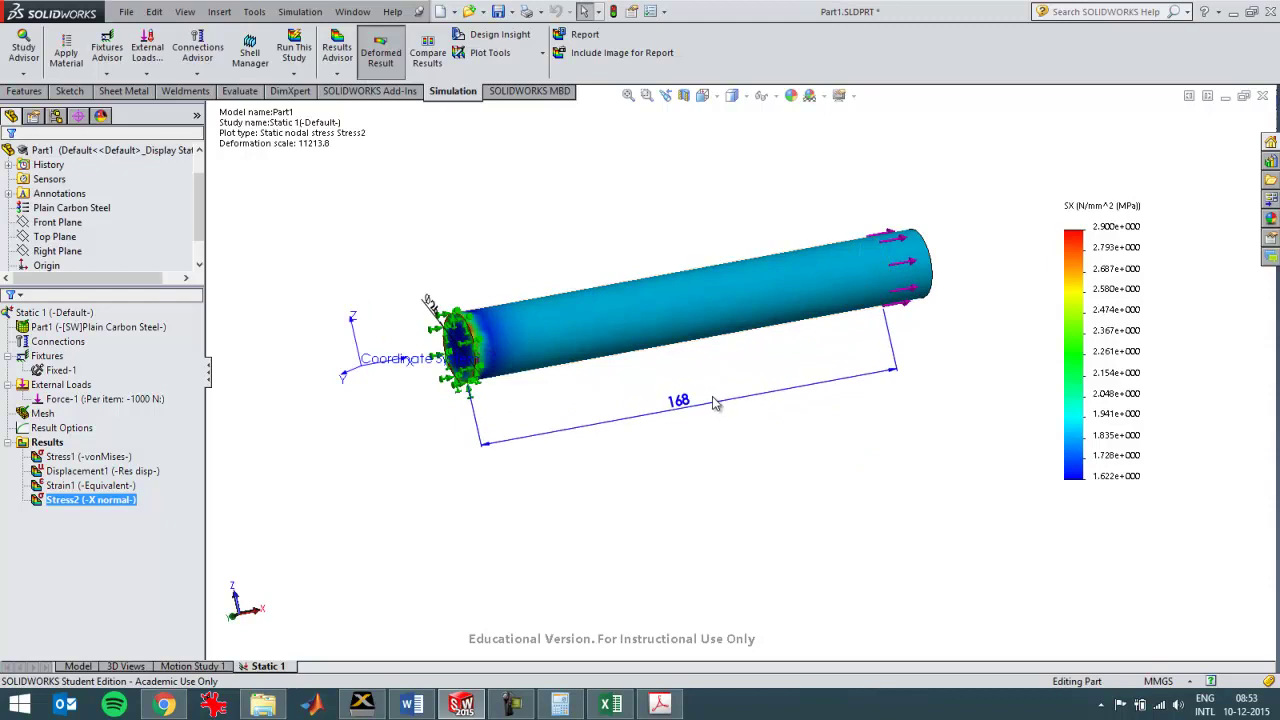
{"action": "middle_click_drag", "start_coordinate": [720, 405], "coordinate": [703, 430]}
{"action": "middle_click_drag", "start_coordinate": [924, 418], "coordinate": [893, 450]}
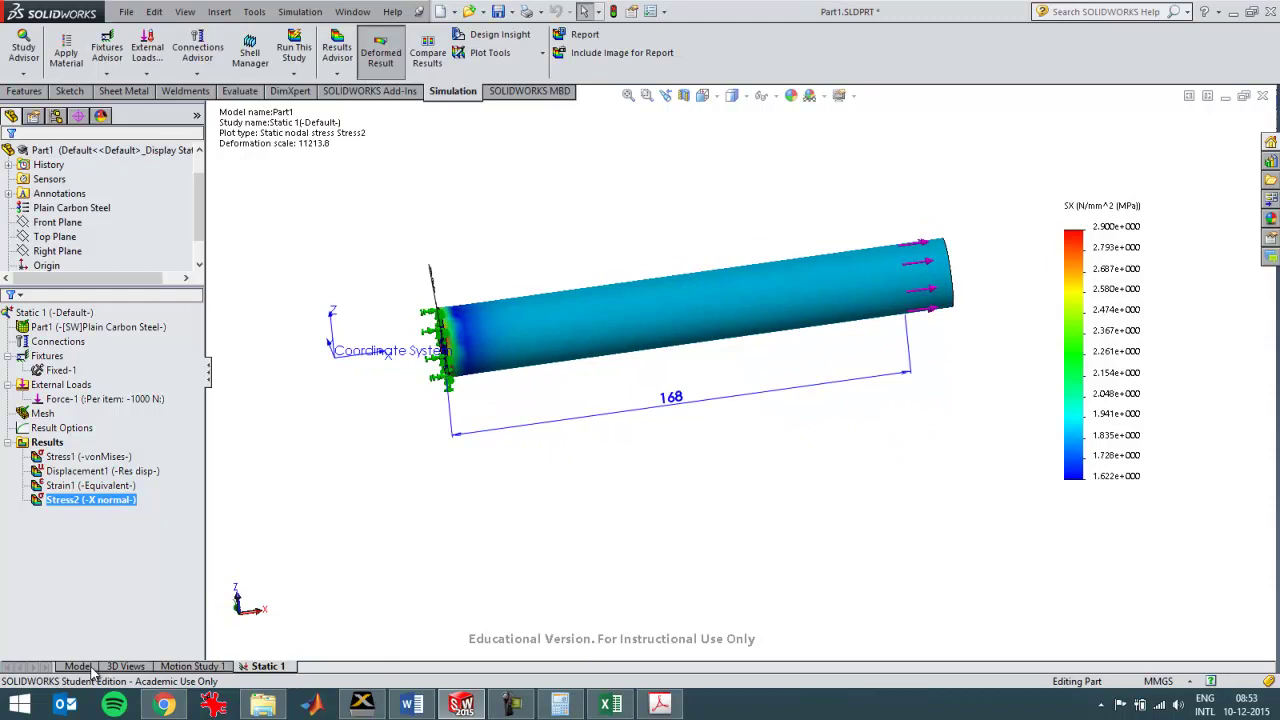
{"action": "left_click", "coordinate": [497, 11]}
{"action": "left_click", "coordinate": [77, 666]}
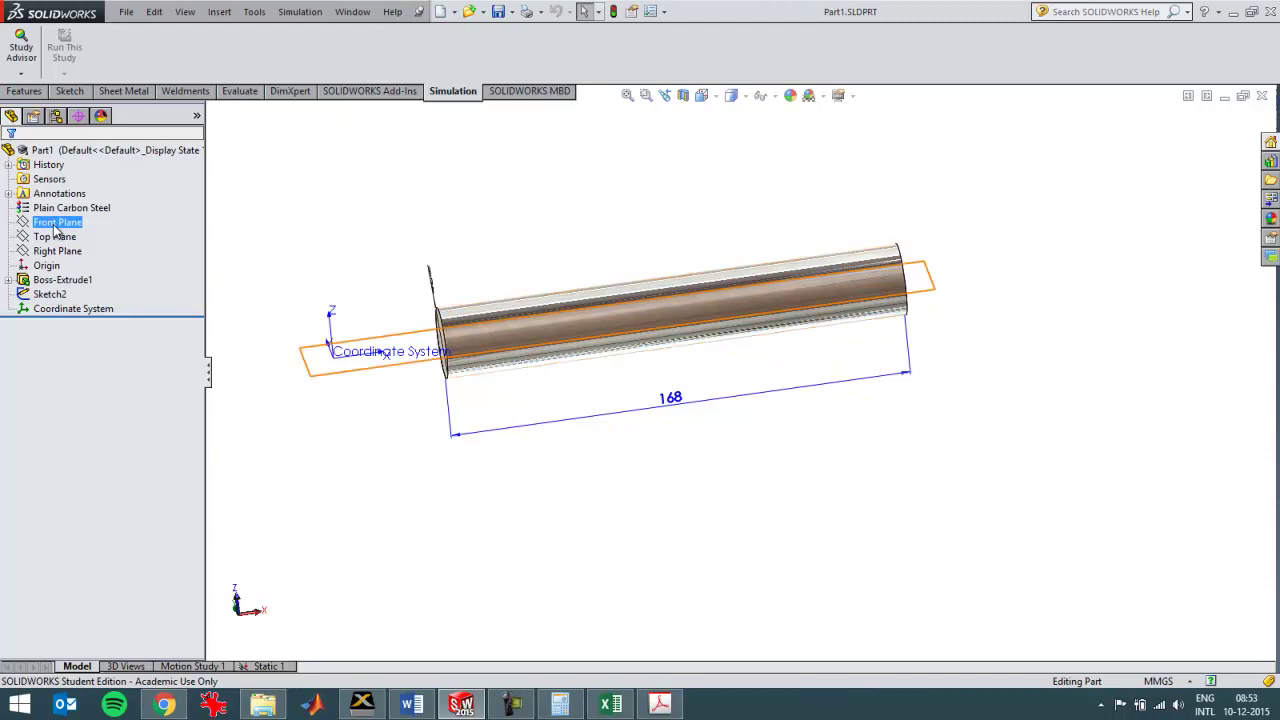
Step: Start a sketch on the Top Plane with an angled centerline from the rod's end-face origin
{"action": "left_click", "coordinate": [54, 237]}
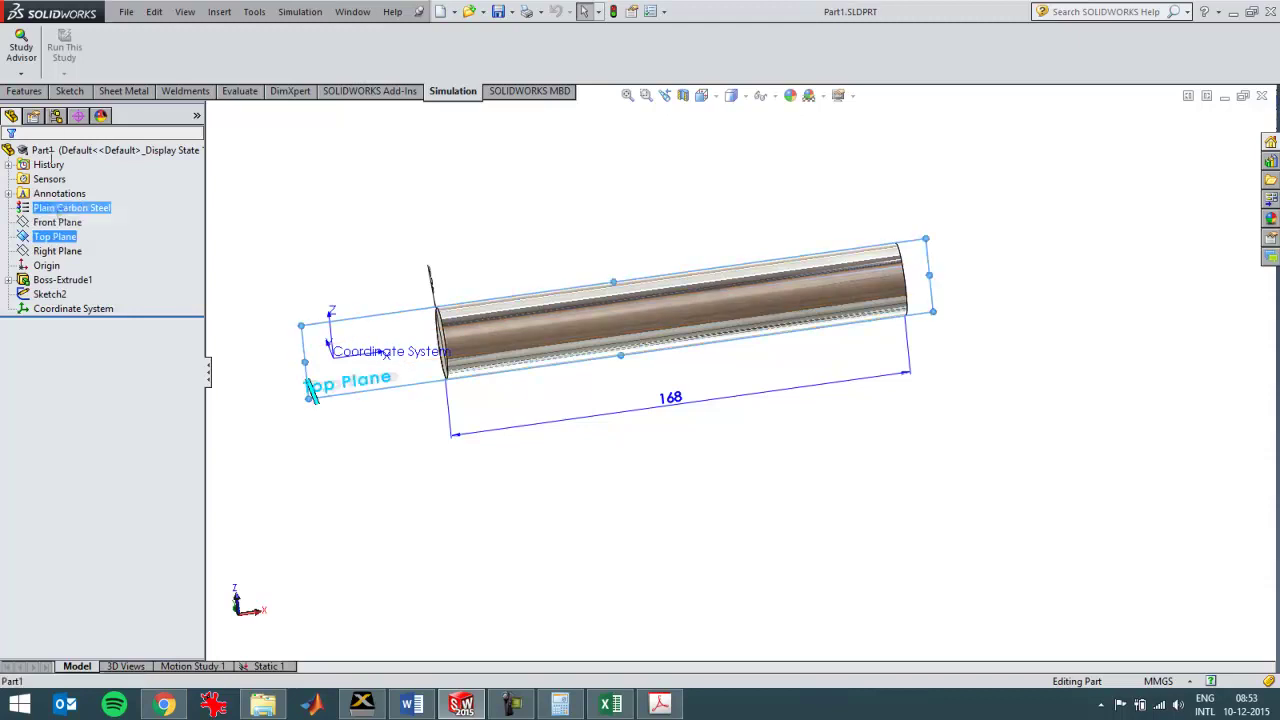
{"action": "left_click", "coordinate": [69, 91]}
{"action": "left_click", "coordinate": [30, 30]}
{"action": "left_click", "coordinate": [117, 34]}
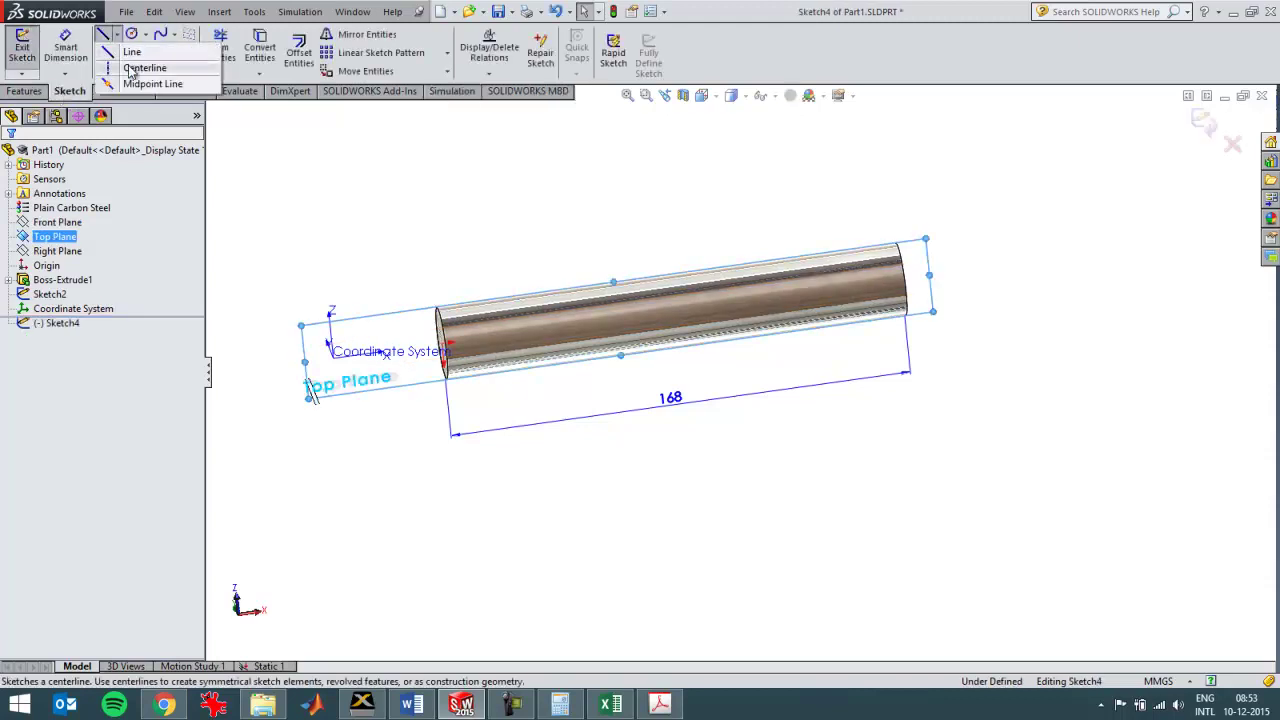
{"action": "left_click", "coordinate": [132, 63]}
{"action": "left_click", "coordinate": [445, 343]}
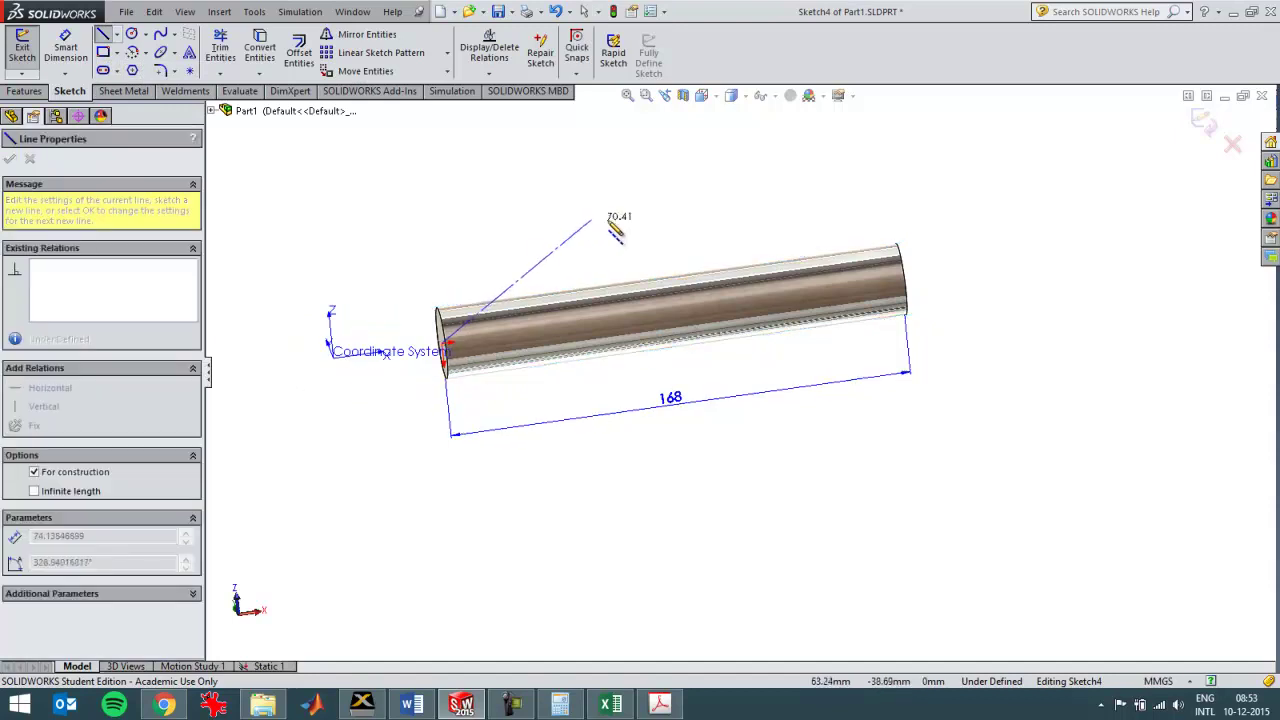
{"action": "left_click", "coordinate": [626, 215]}
{"action": "key", "text": "Escape"}
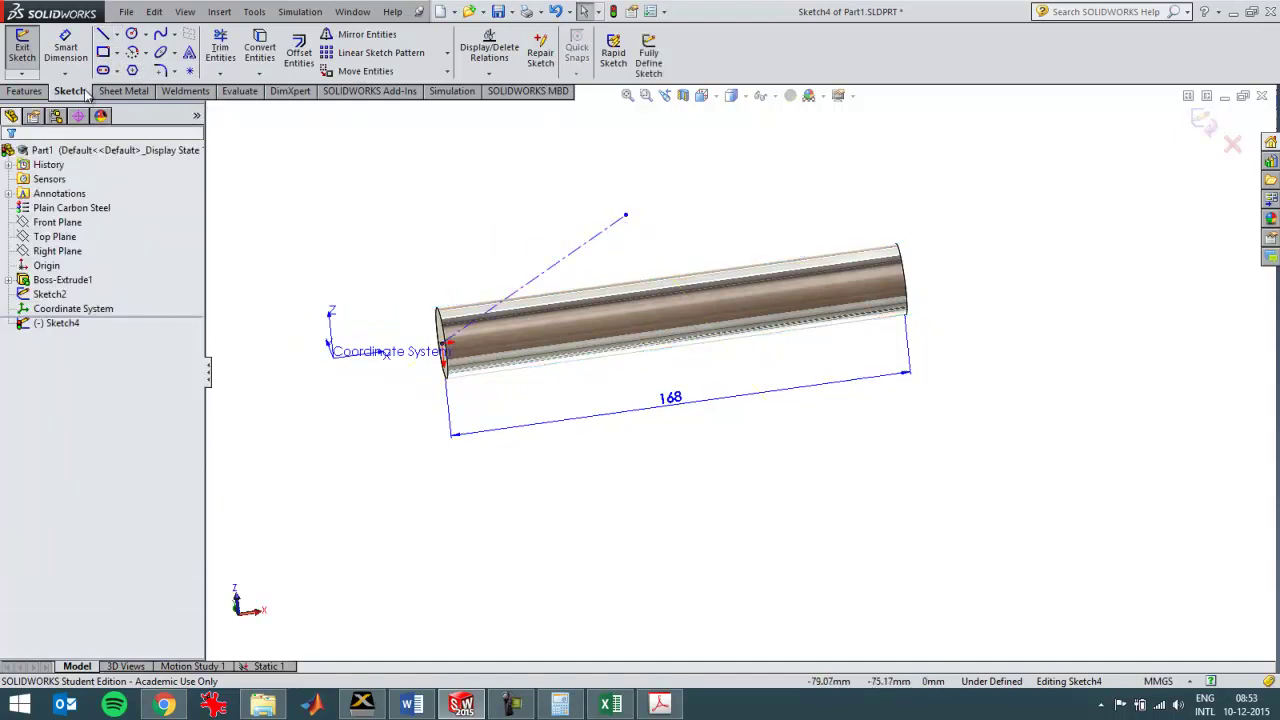
Step: Draw a second centerline from the origin horizontally along the rod
{"action": "left_click", "coordinate": [117, 34]}
{"action": "left_click", "coordinate": [132, 63]}
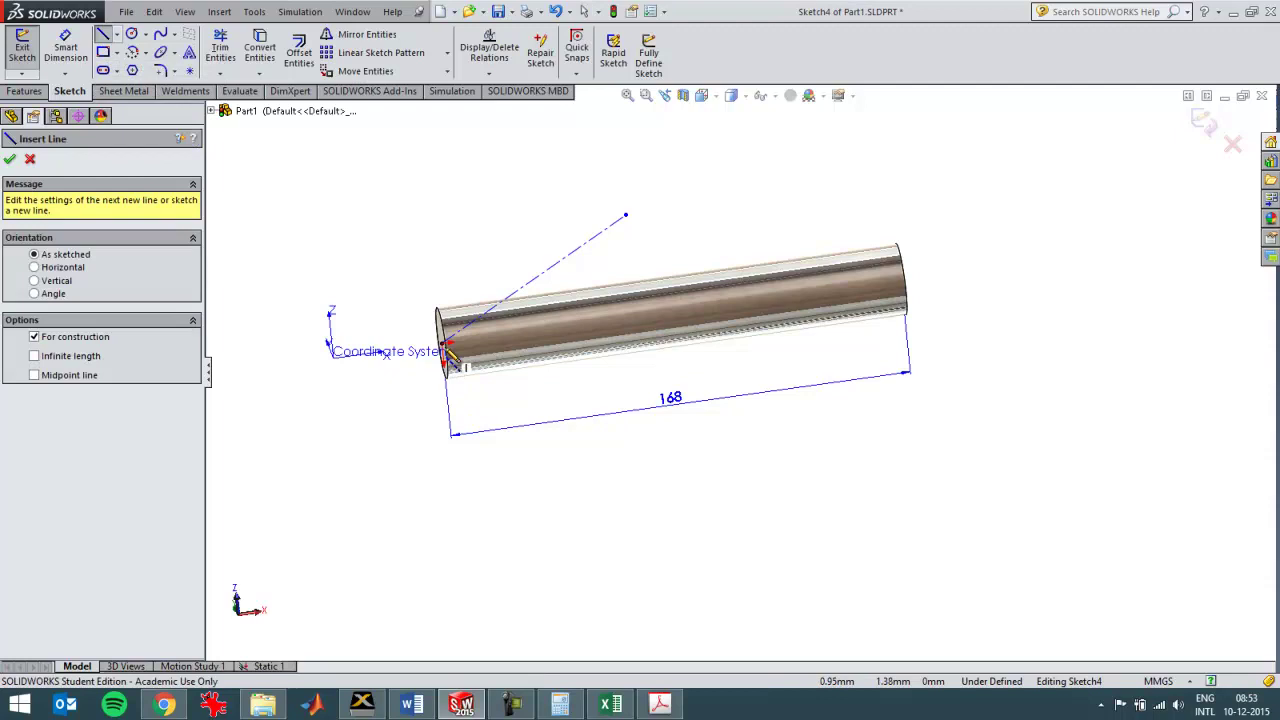
{"action": "left_click", "coordinate": [447, 342]}
{"action": "left_click", "coordinate": [585, 326]}
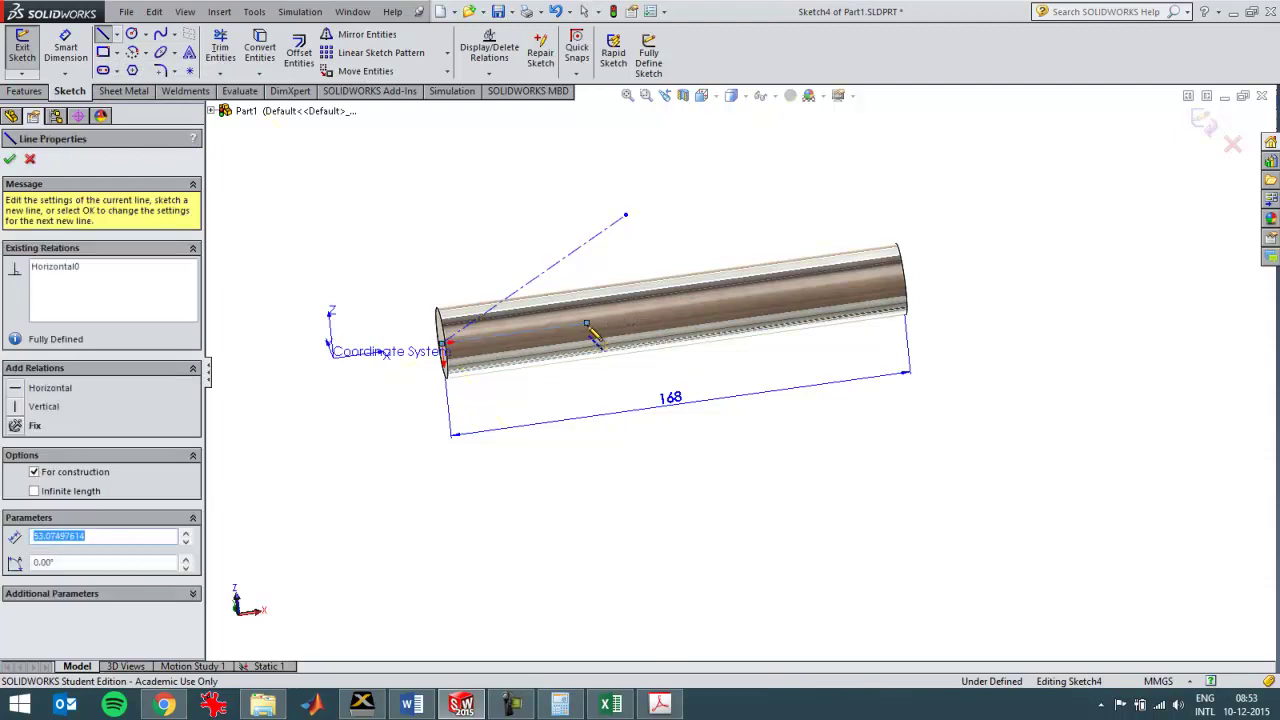
{"action": "key", "text": "Escape"}
Step: Dimension the angle between the rod centerline and the slanted line as 30°
{"action": "left_click", "coordinate": [65, 50]}
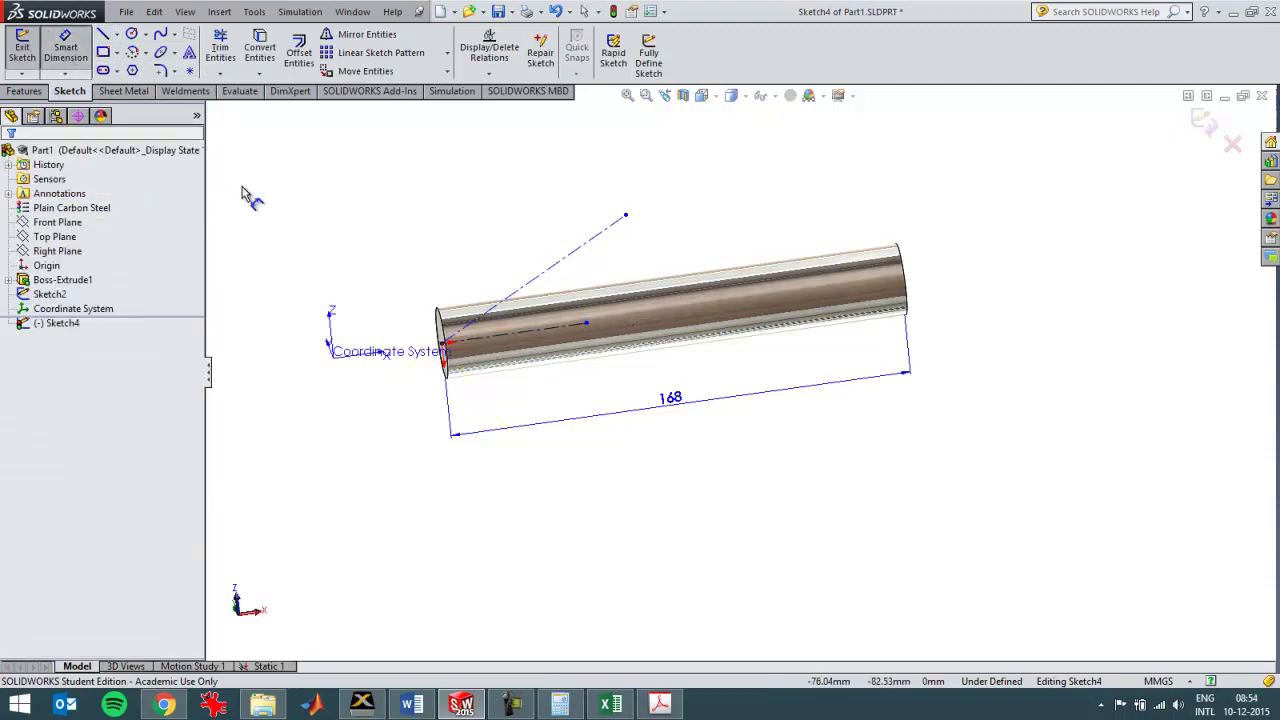
{"action": "left_click", "coordinate": [483, 330]}
{"action": "left_click", "coordinate": [515, 290]}
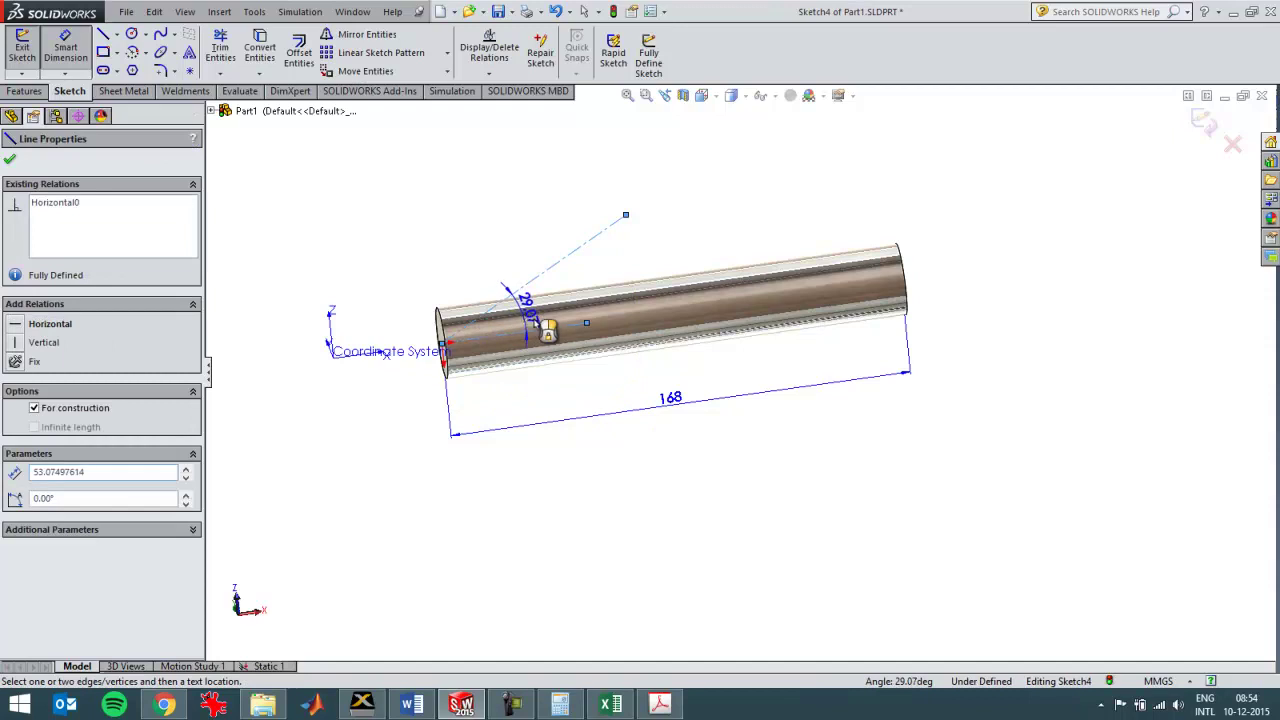
{"action": "left_click", "coordinate": [522, 294]}
{"action": "type", "text": "30"}
{"action": "key", "text": "Return"}
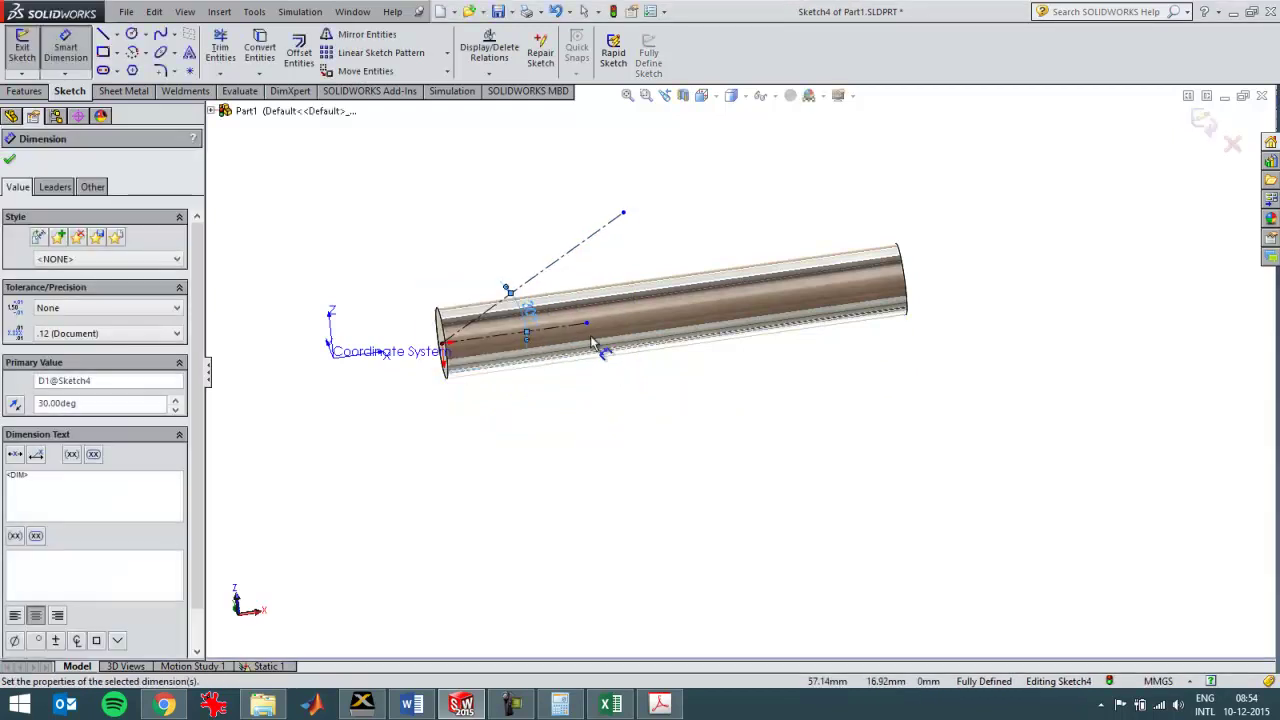
Step: Close the dimension PropertyManager and expand Boss-Extrude1 to view Sketch1
{"action": "left_click", "coordinate": [9, 159]}
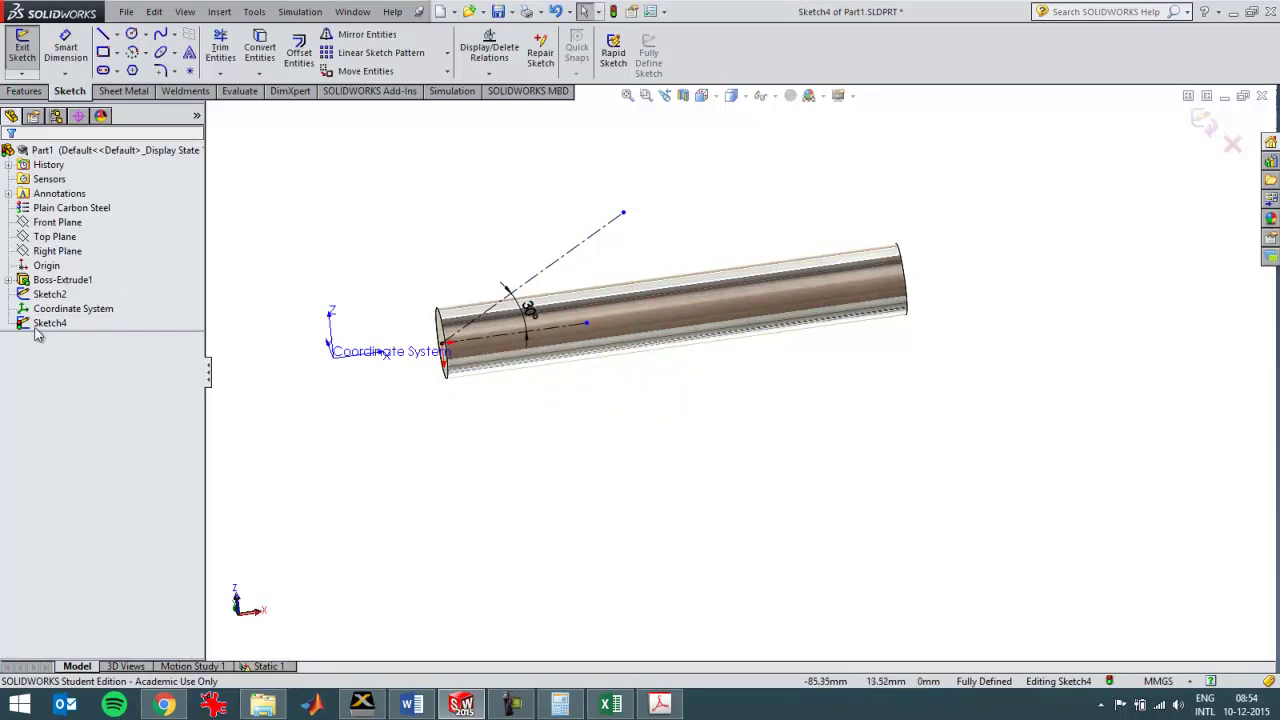
{"action": "left_click", "coordinate": [10, 282]}
{"action": "left_click", "coordinate": [64, 294]}
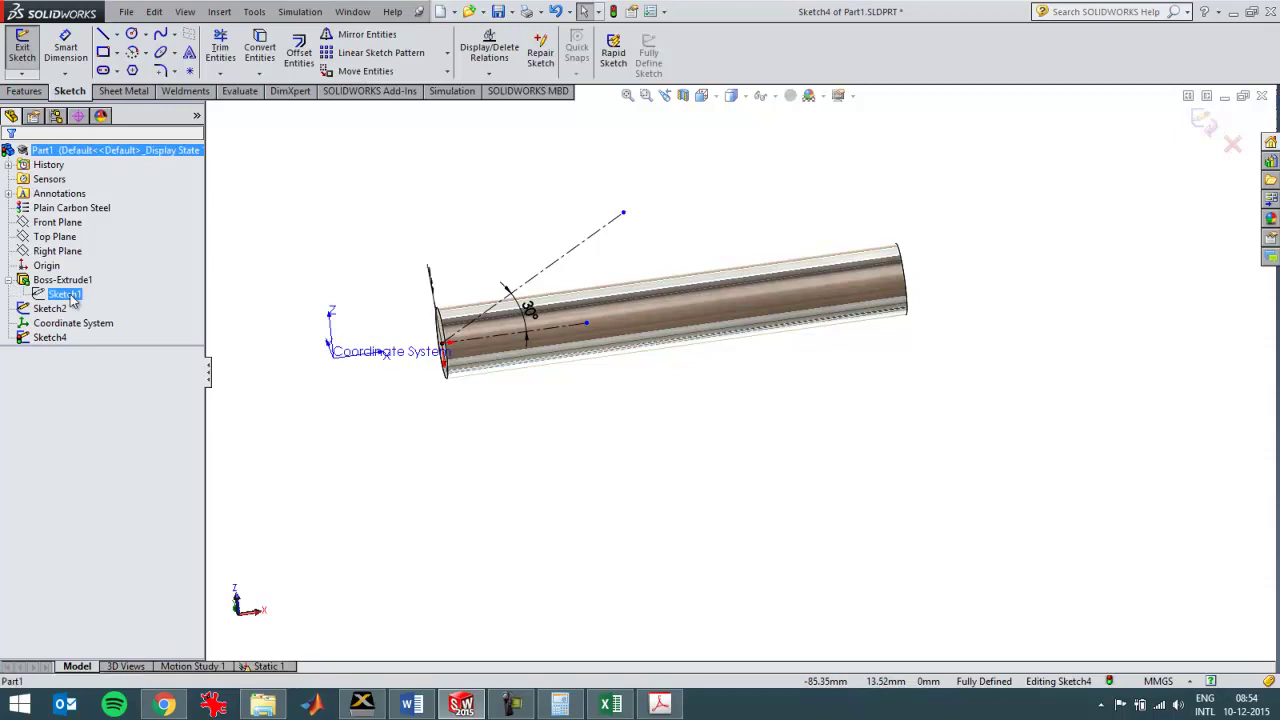
{"action": "middle_click_drag", "start_coordinate": [528, 446], "coordinate": [574, 397]}
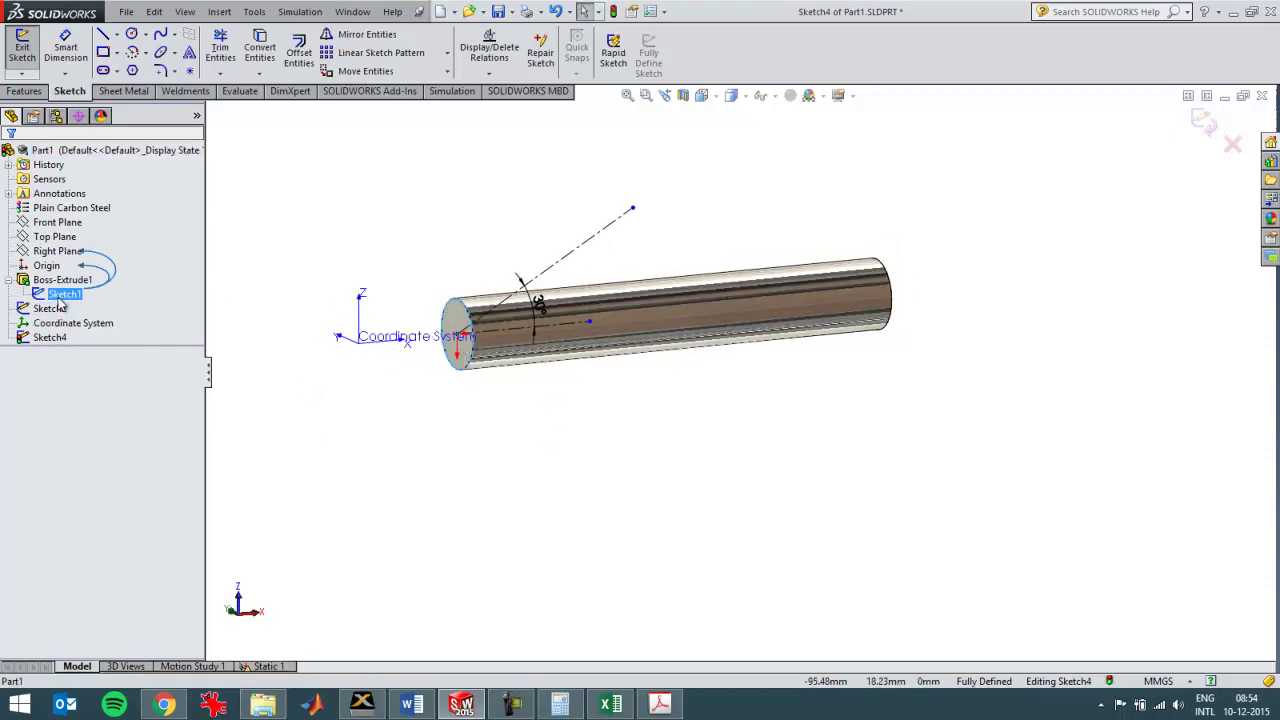
{"action": "middle_click_drag", "start_coordinate": [534, 443], "coordinate": [500, 483]}
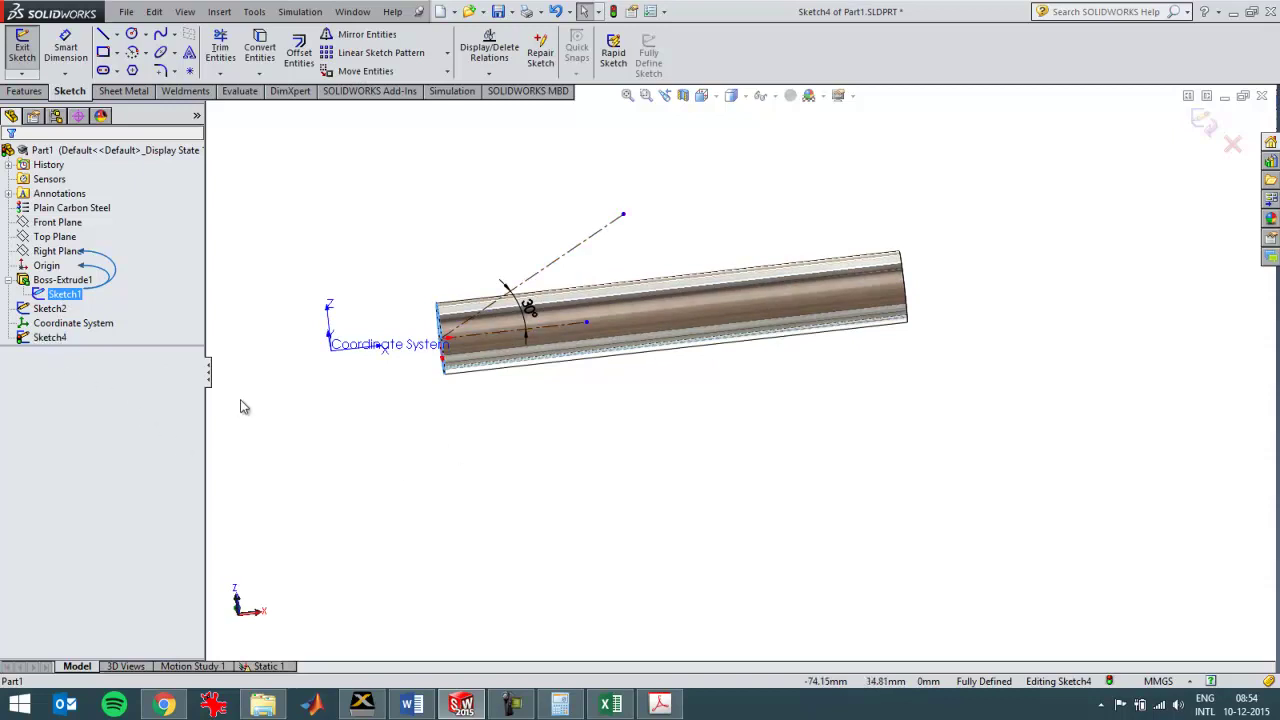
Step: Exit Sketch4 and drag it above Boss-Extrude1 in the feature tree
{"action": "left_click", "coordinate": [52, 339]}
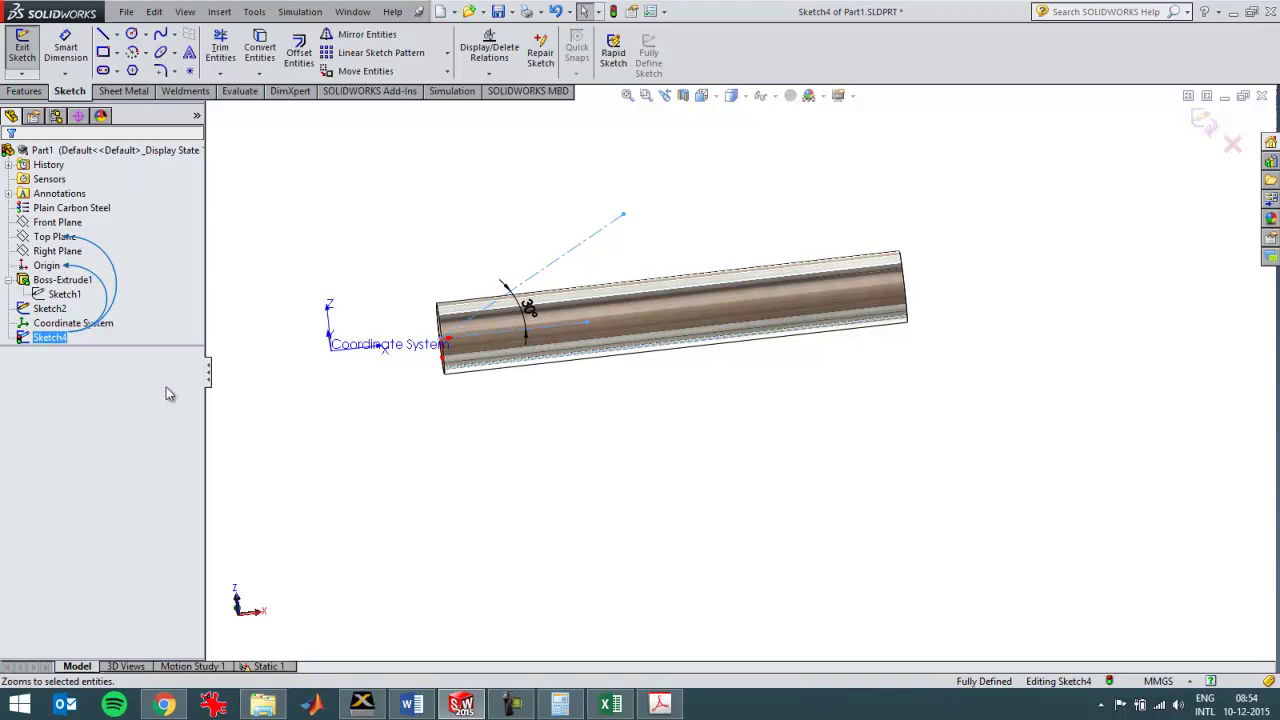
{"action": "key", "text": "ctrl+b"}
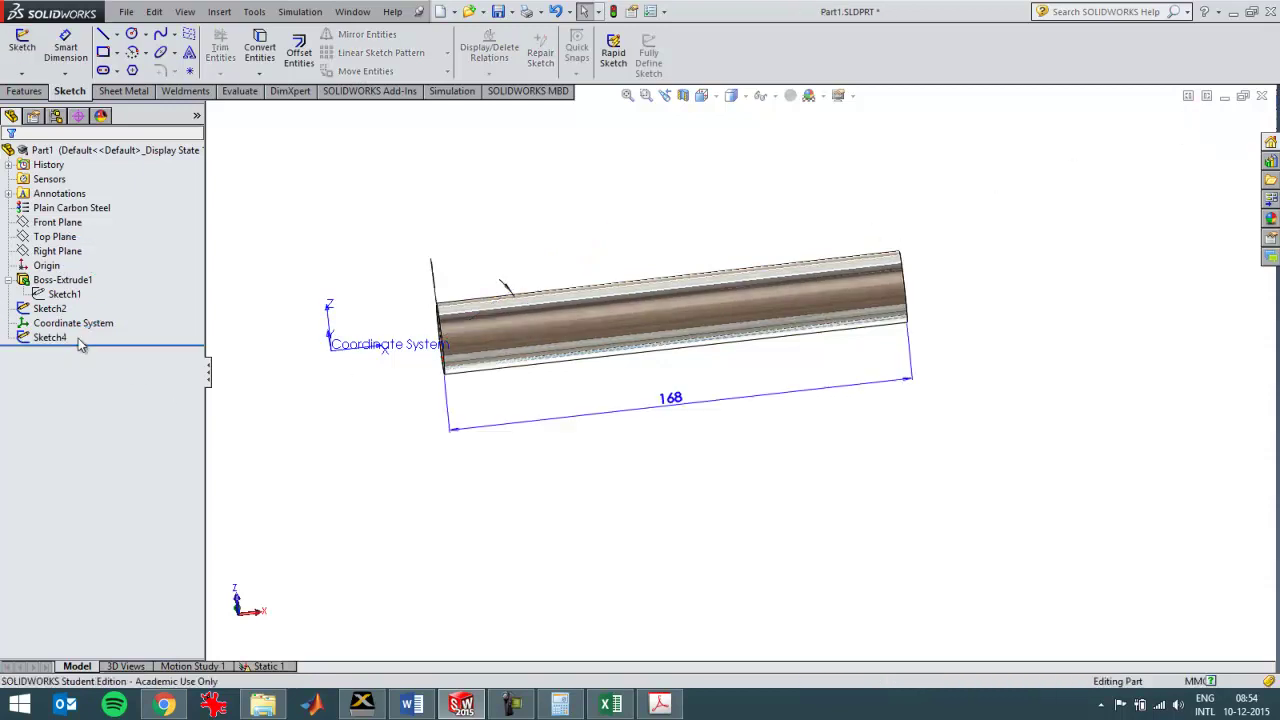
{"action": "left_click_drag", "start_coordinate": [50, 337], "coordinate": [48, 282]}
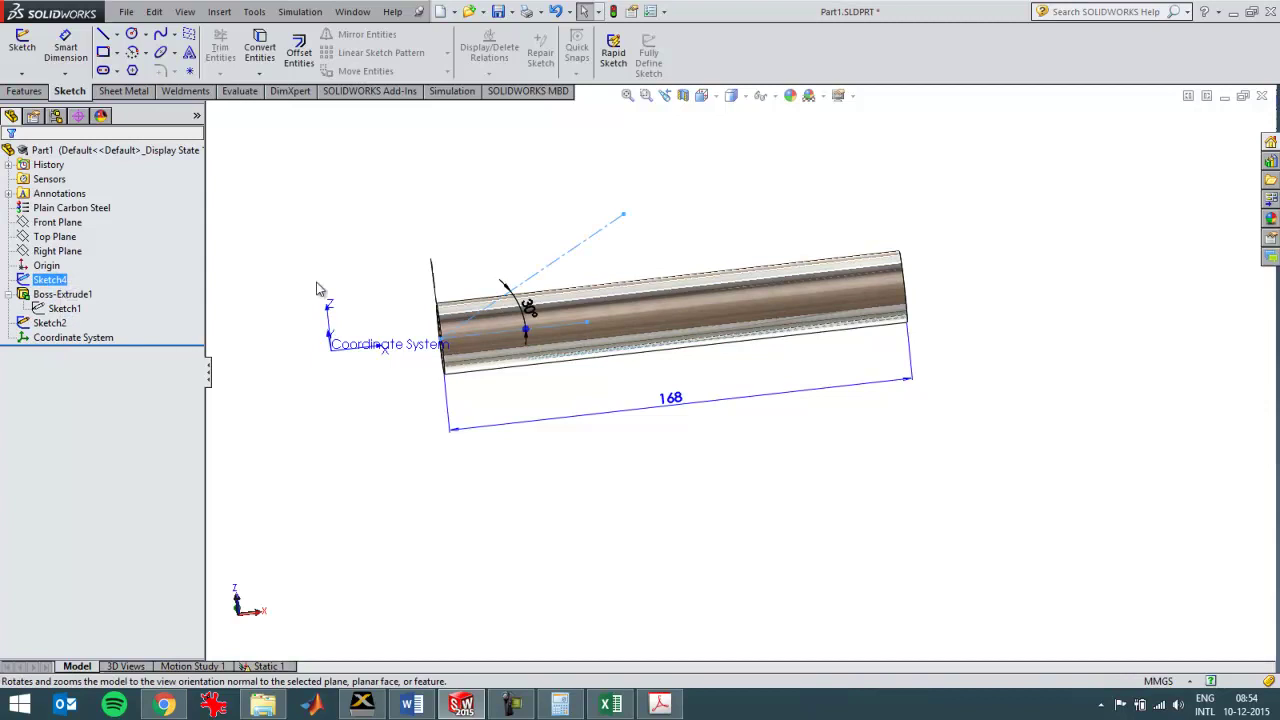
Step: Start a Reference Geometry Plane and look at Sketch4 in the flyout feature tree
{"action": "left_click", "coordinate": [24, 91]}
{"action": "left_click", "coordinate": [635, 73]}
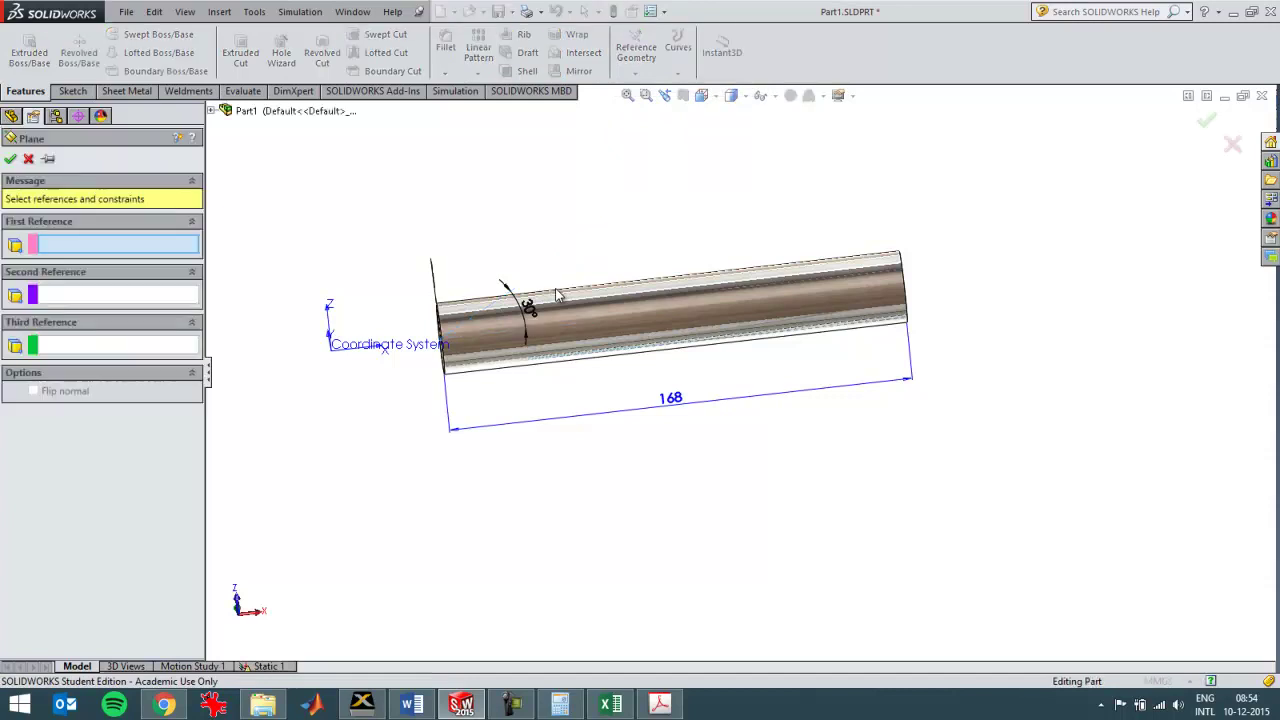
{"action": "left_click", "coordinate": [212, 111]}
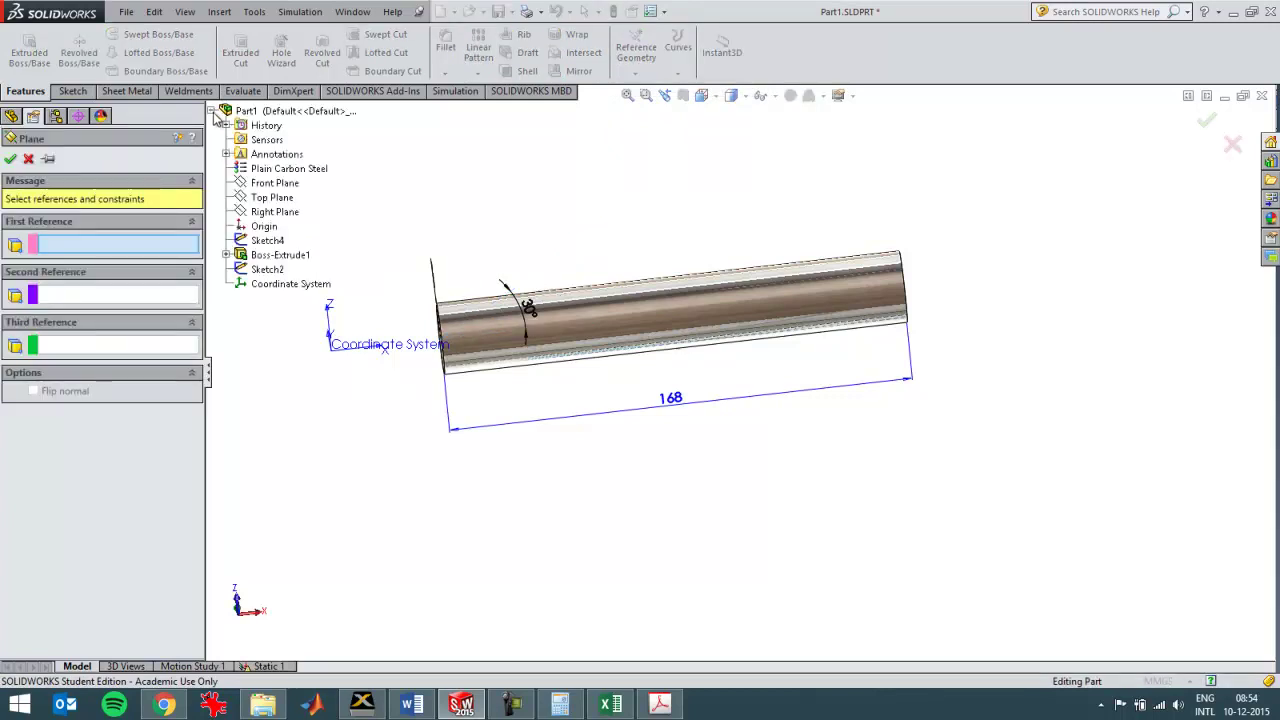
{"action": "right_click", "coordinate": [278, 247]}
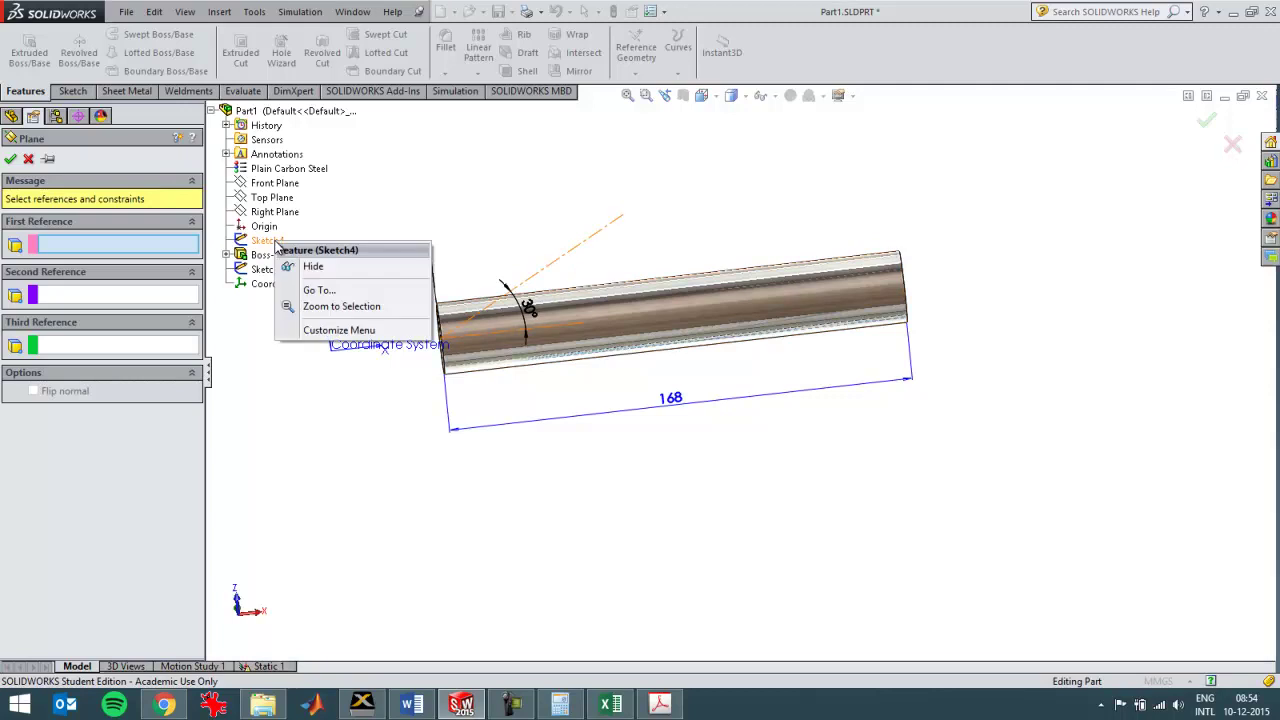
{"action": "key", "text": "Escape"}
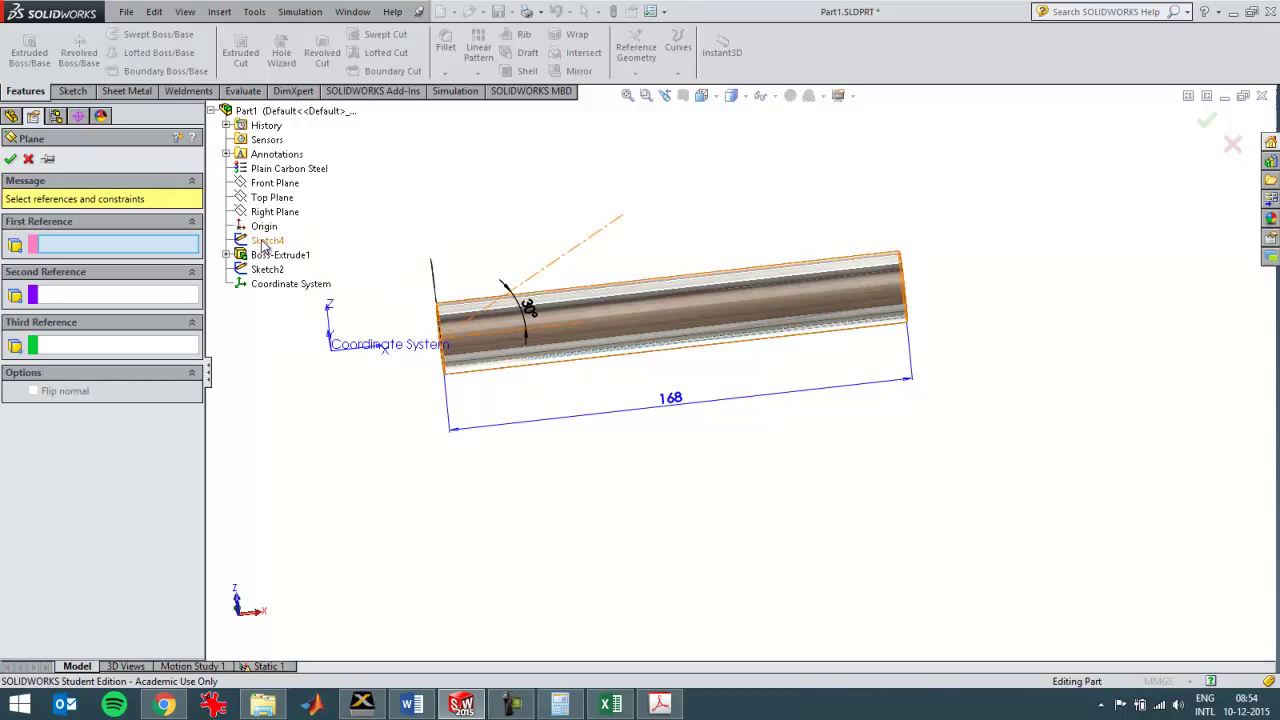
Step: Cancel the unfinished plane definition
{"action": "left_click", "coordinate": [28, 160]}
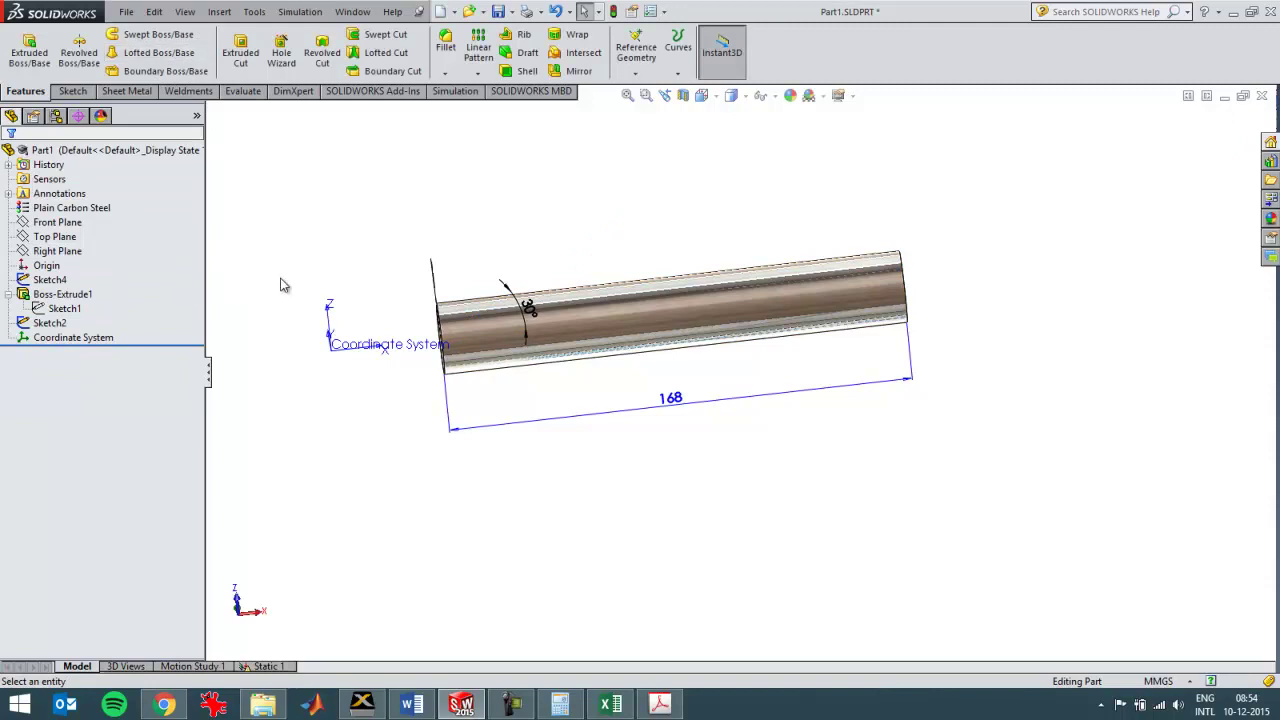
{"action": "right_click", "coordinate": [48, 281]}
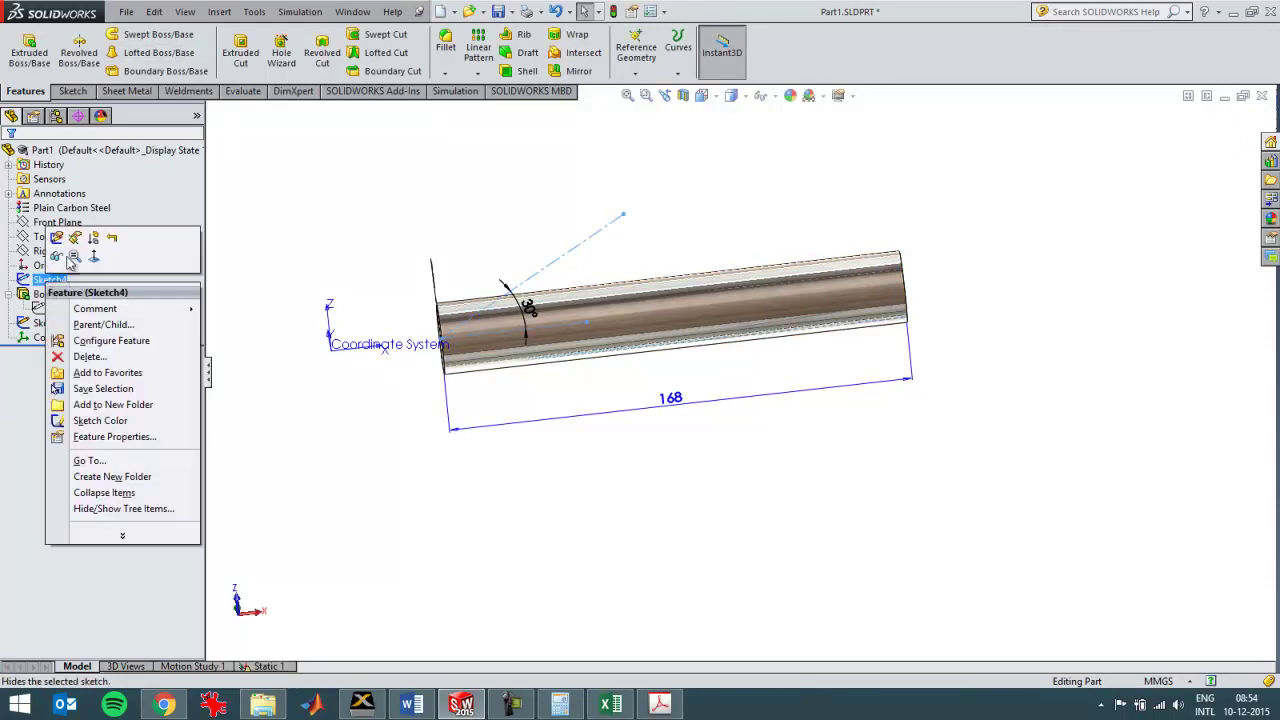
{"action": "left_click", "coordinate": [366, 171]}
Step: Turn on View > Sketches so Sketch4's angled centerline shows on the rod
{"action": "left_click", "coordinate": [185, 11]}
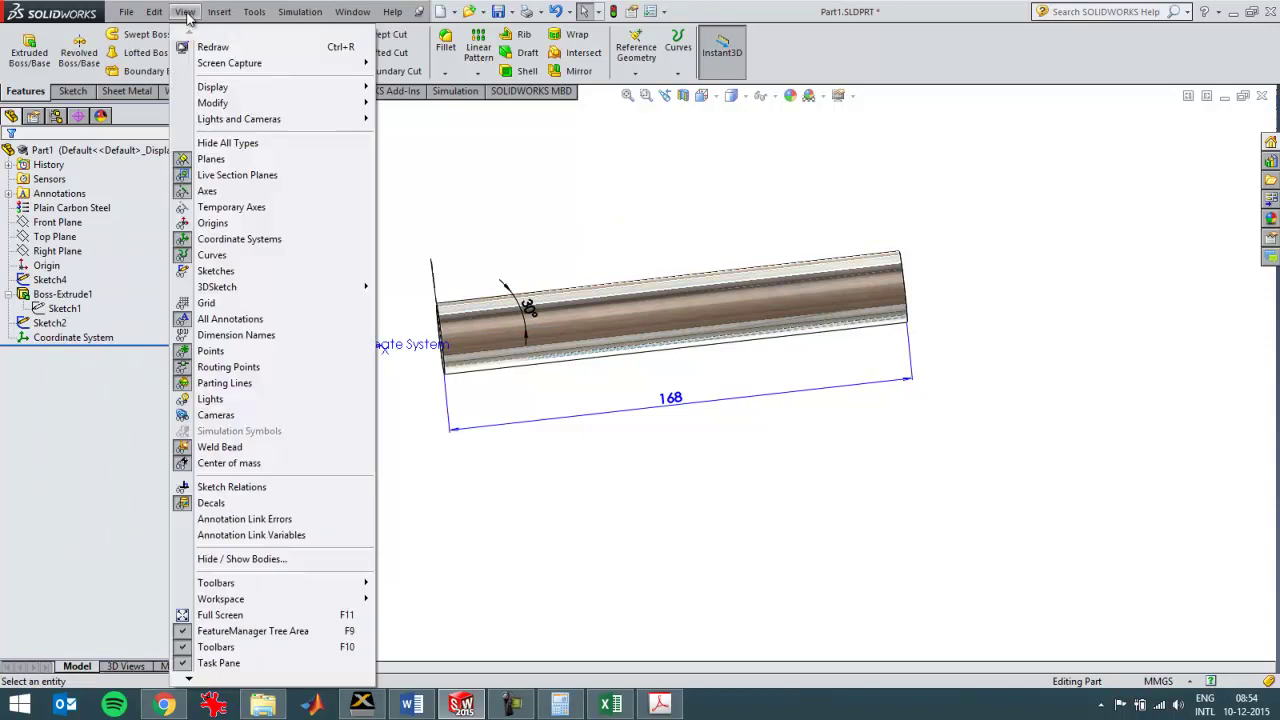
{"action": "left_click", "coordinate": [258, 271]}
{"action": "mouse_move", "coordinate": [343, 363]}
{"action": "middle_mouse_down"}
{"action": "mouse_move", "coordinate": [425, 249]}
{"action": "mouse_move", "coordinate": [437, 277]}
{"action": "middle_mouse_up"}
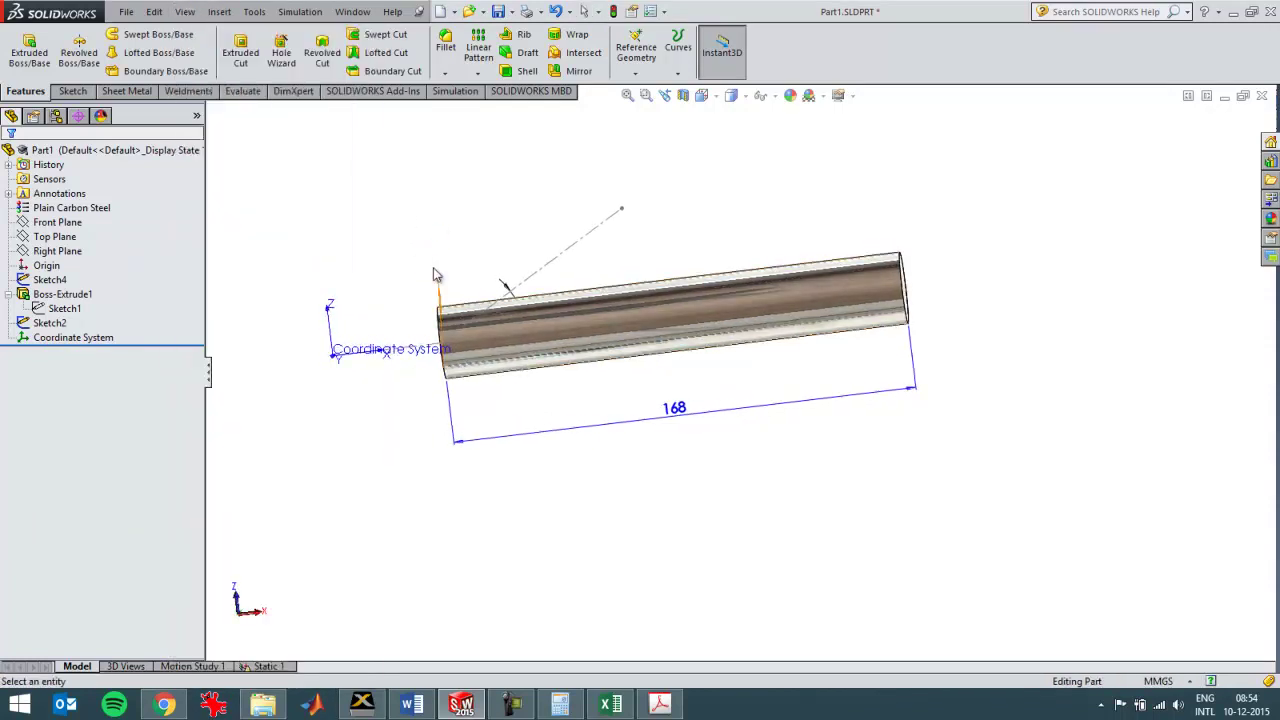
{"action": "middle_click_drag", "start_coordinate": [563, 283], "coordinate": [577, 307]}
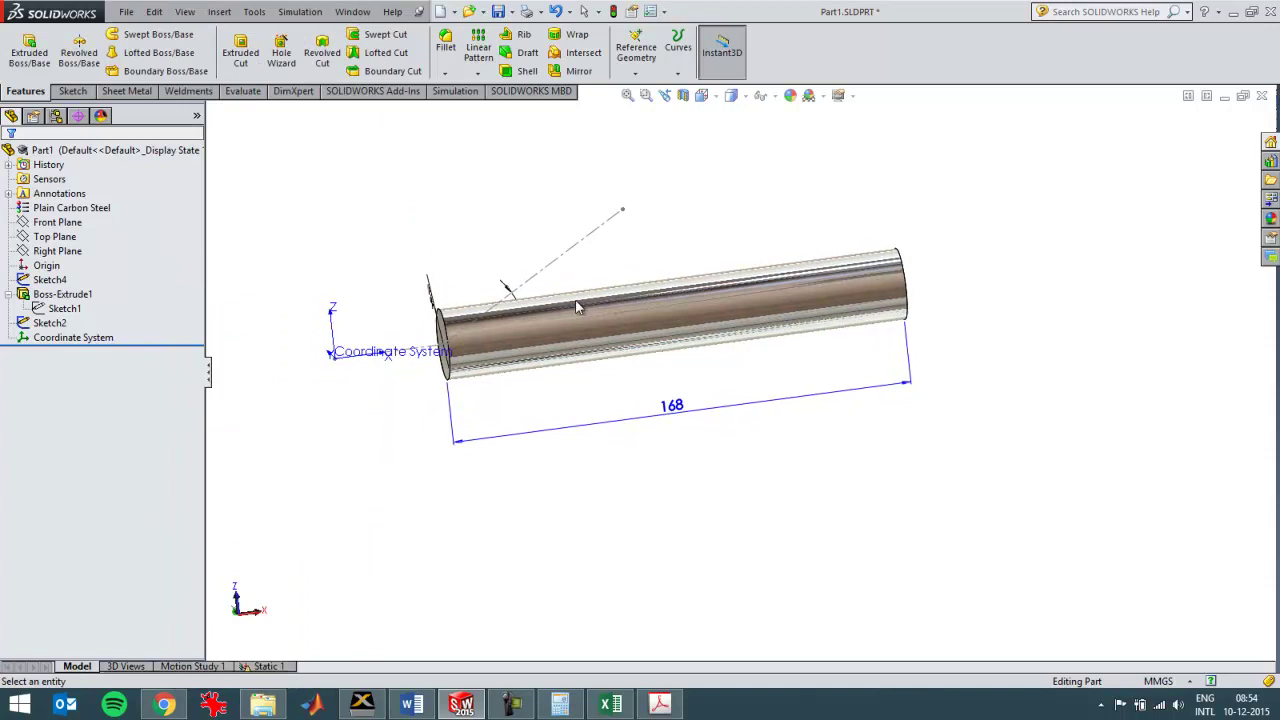
{"action": "left_click", "coordinate": [635, 72]}
Step: Create Plane1 through the angled sketch line and its end point, placed above Boss-Extrude1
{"action": "left_click", "coordinate": [651, 88]}
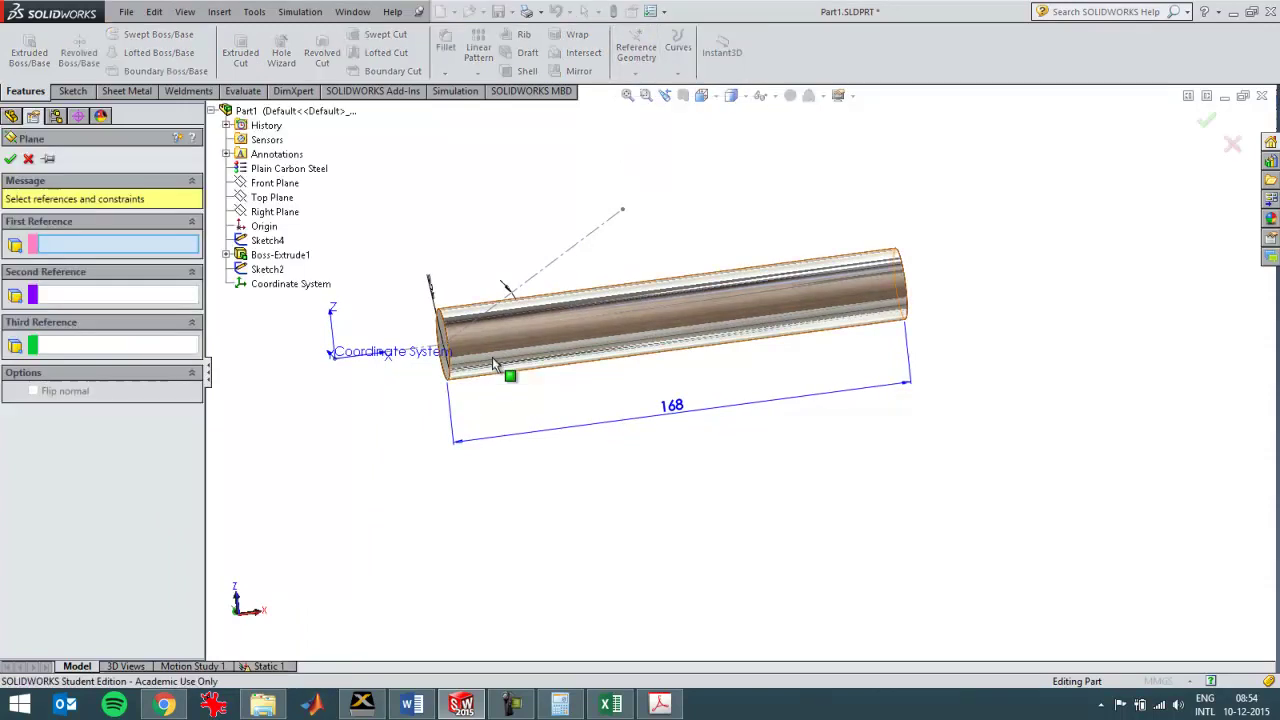
{"action": "left_click", "coordinate": [545, 258]}
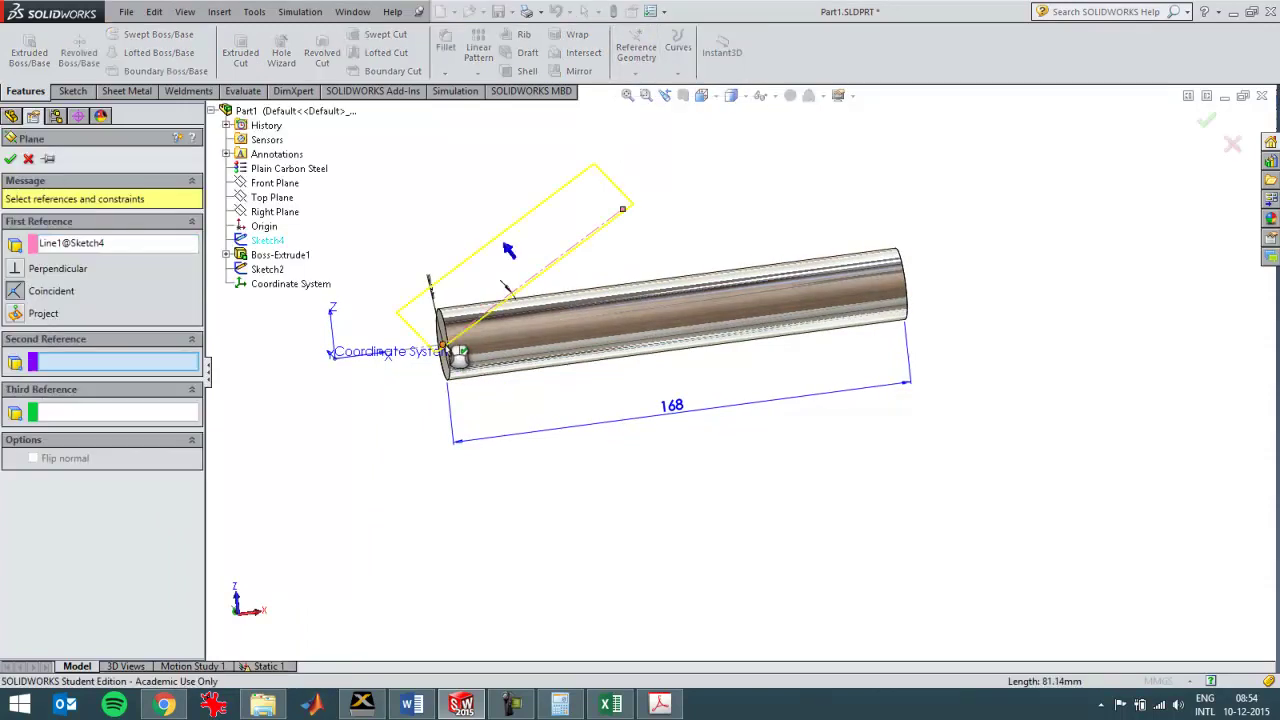
{"action": "left_click", "coordinate": [622, 209]}
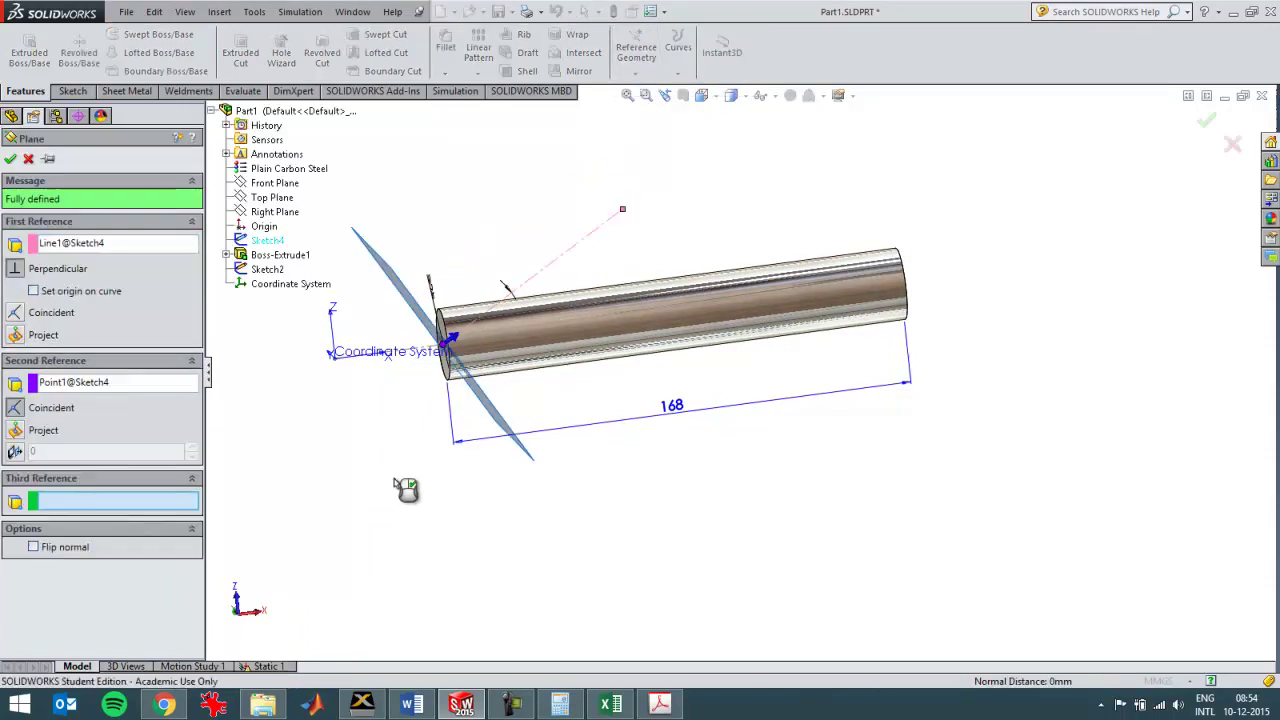
{"action": "left_click", "coordinate": [10, 161]}
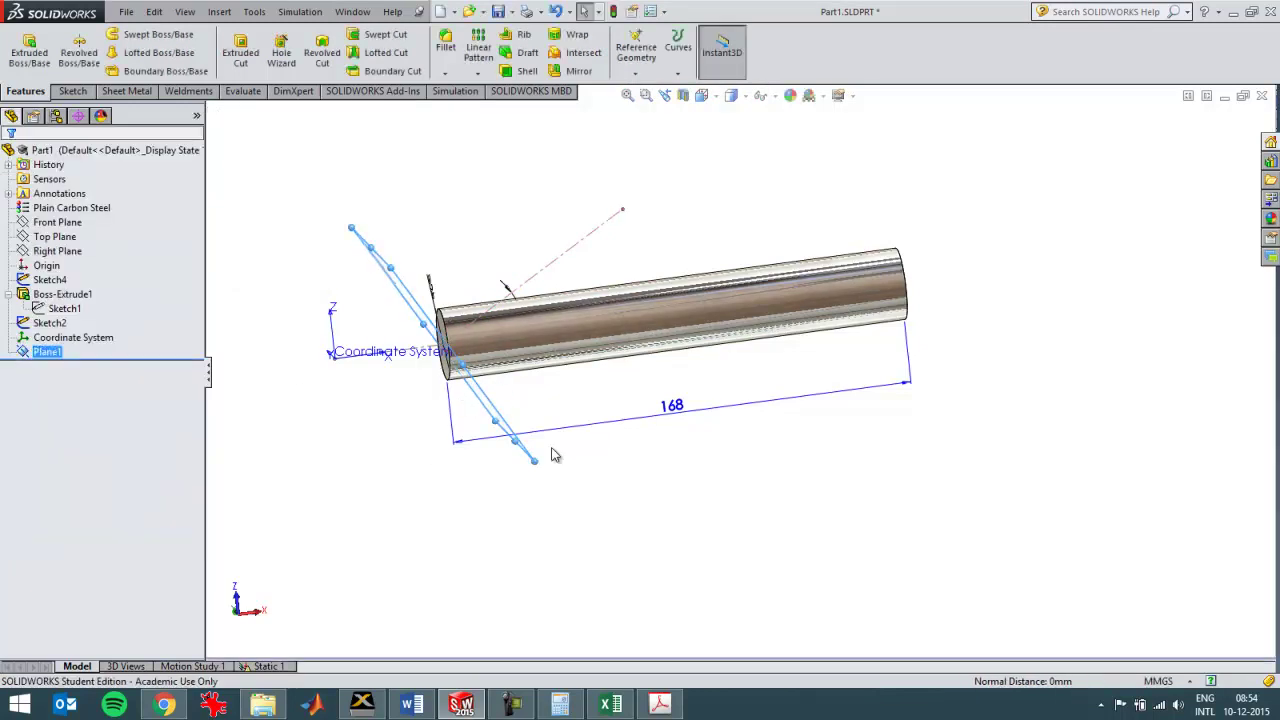
{"action": "middle_click_drag", "start_coordinate": [578, 452], "coordinate": [582, 489]}
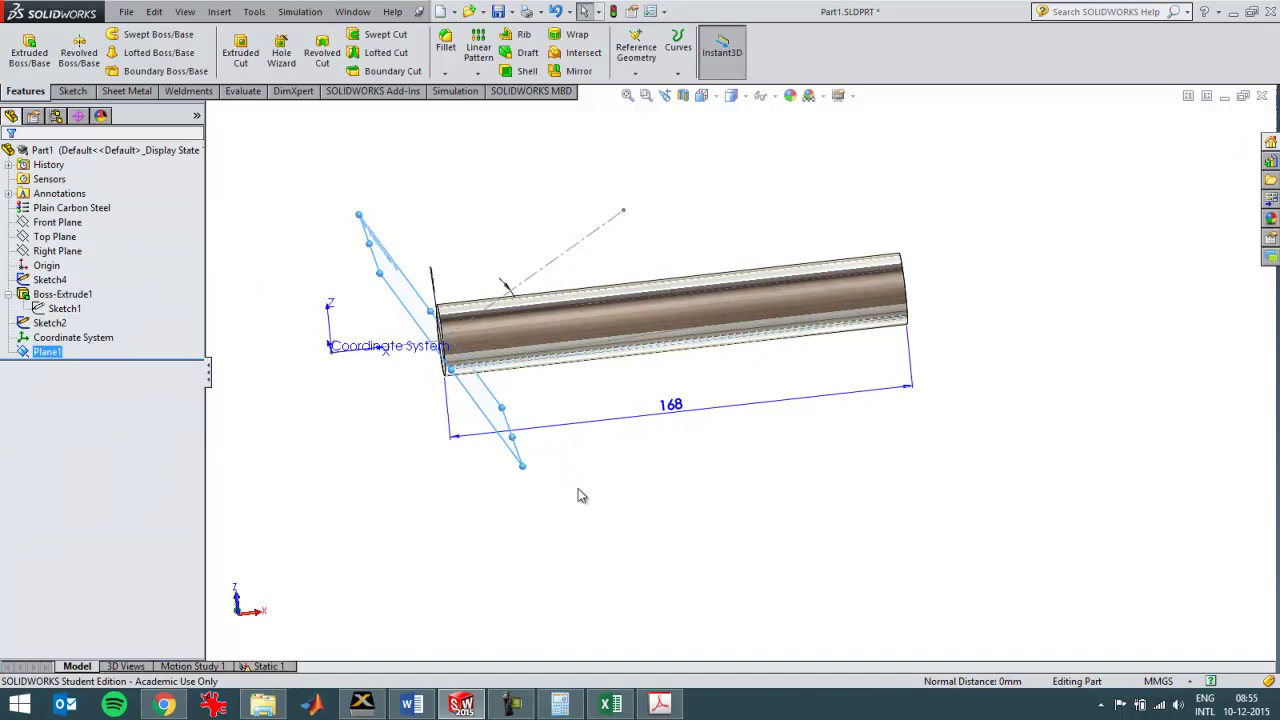
{"action": "left_click_drag", "start_coordinate": [44, 358], "coordinate": [60, 285]}
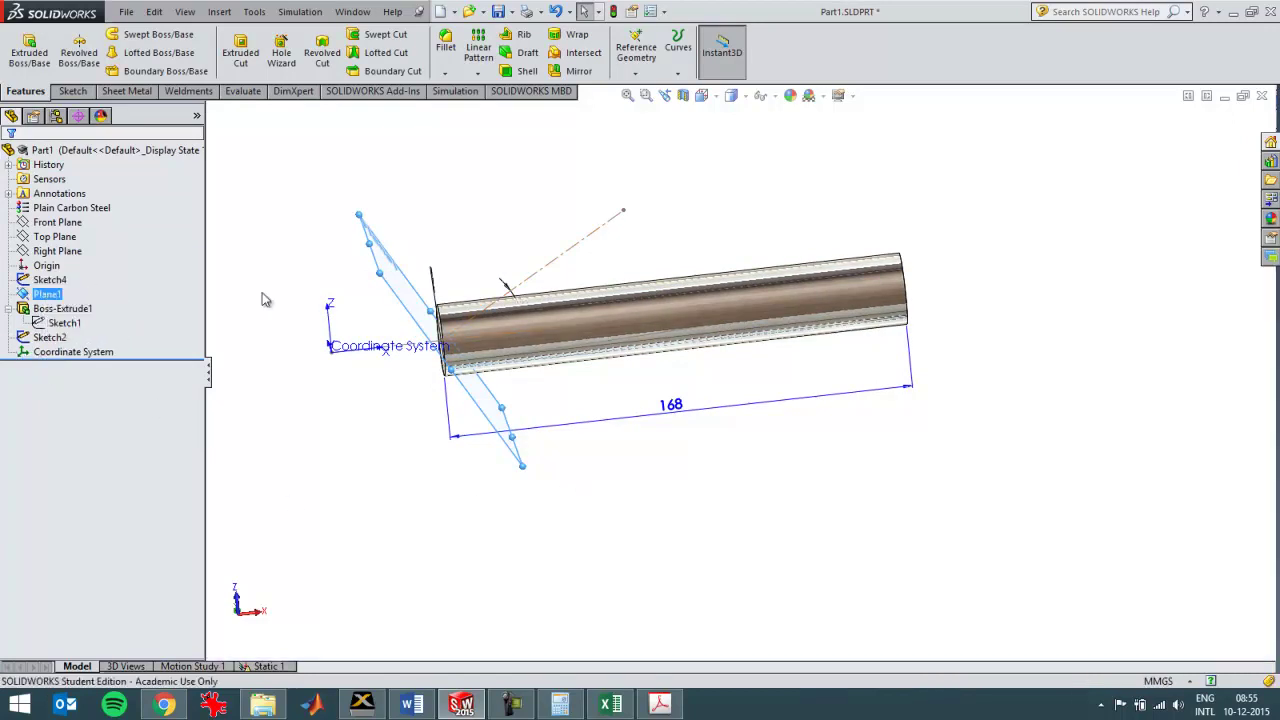
Step: Move Sketch1's sketch plane onto Plane1, tilting the extruded rod
{"action": "right_click", "coordinate": [76, 310]}
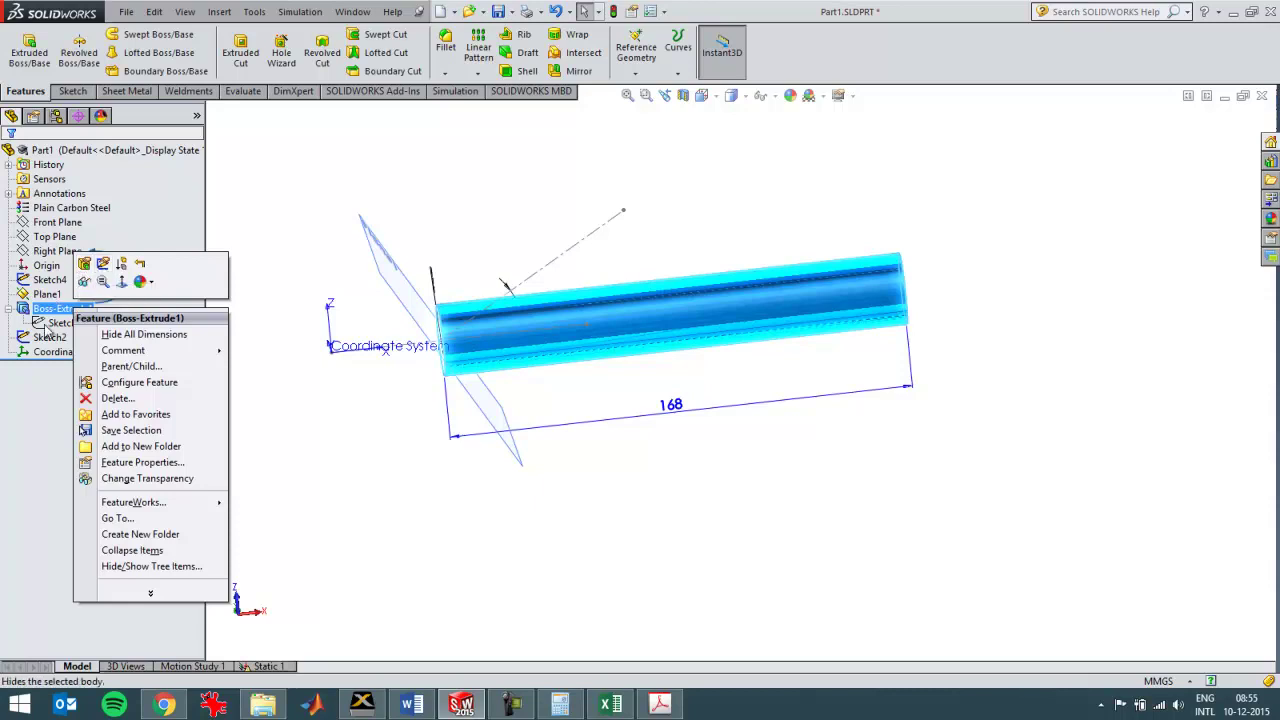
{"action": "left_click", "coordinate": [50, 323]}
{"action": "right_click", "coordinate": [46, 325]}
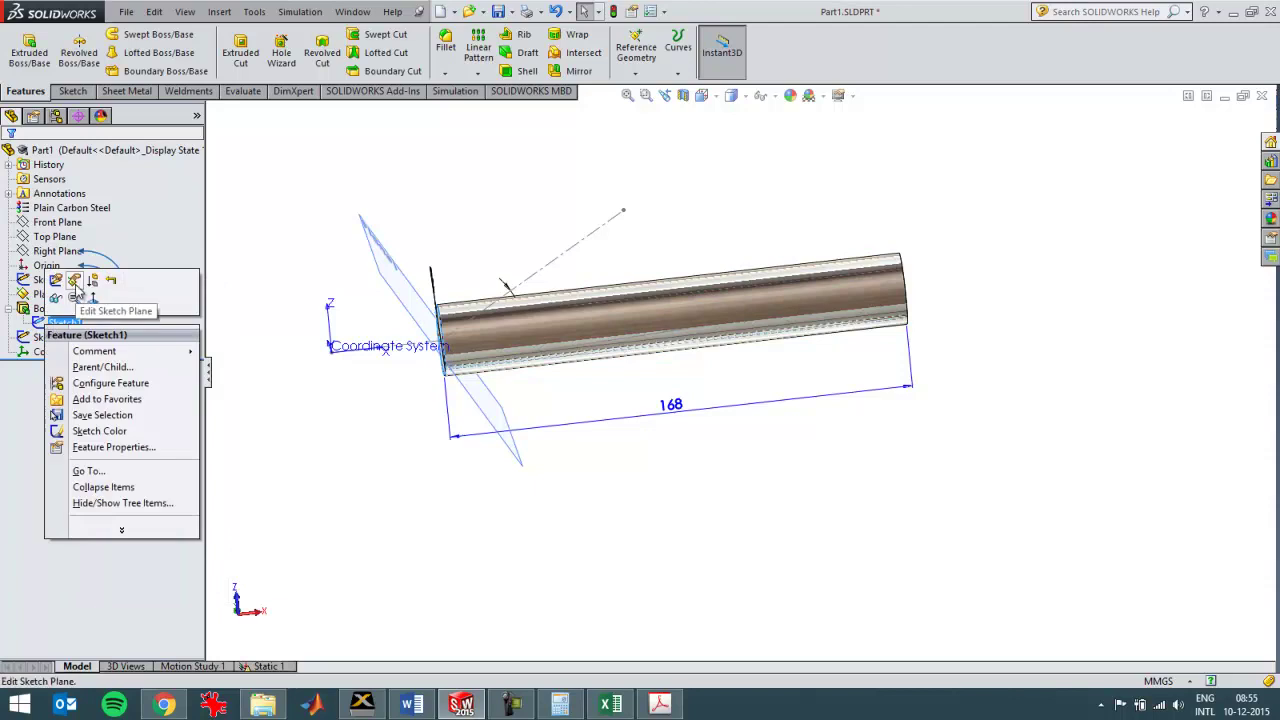
{"action": "left_click", "coordinate": [75, 285]}
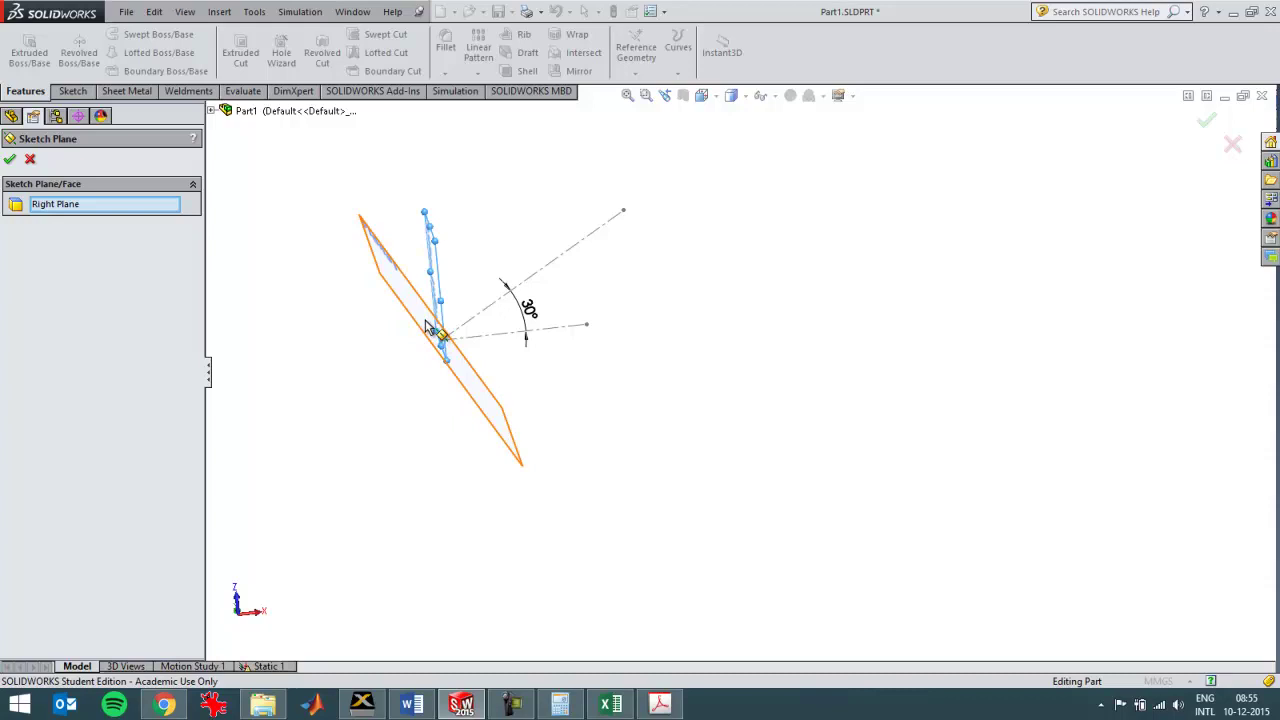
{"action": "left_click", "coordinate": [428, 328]}
{"action": "left_click", "coordinate": [10, 160]}
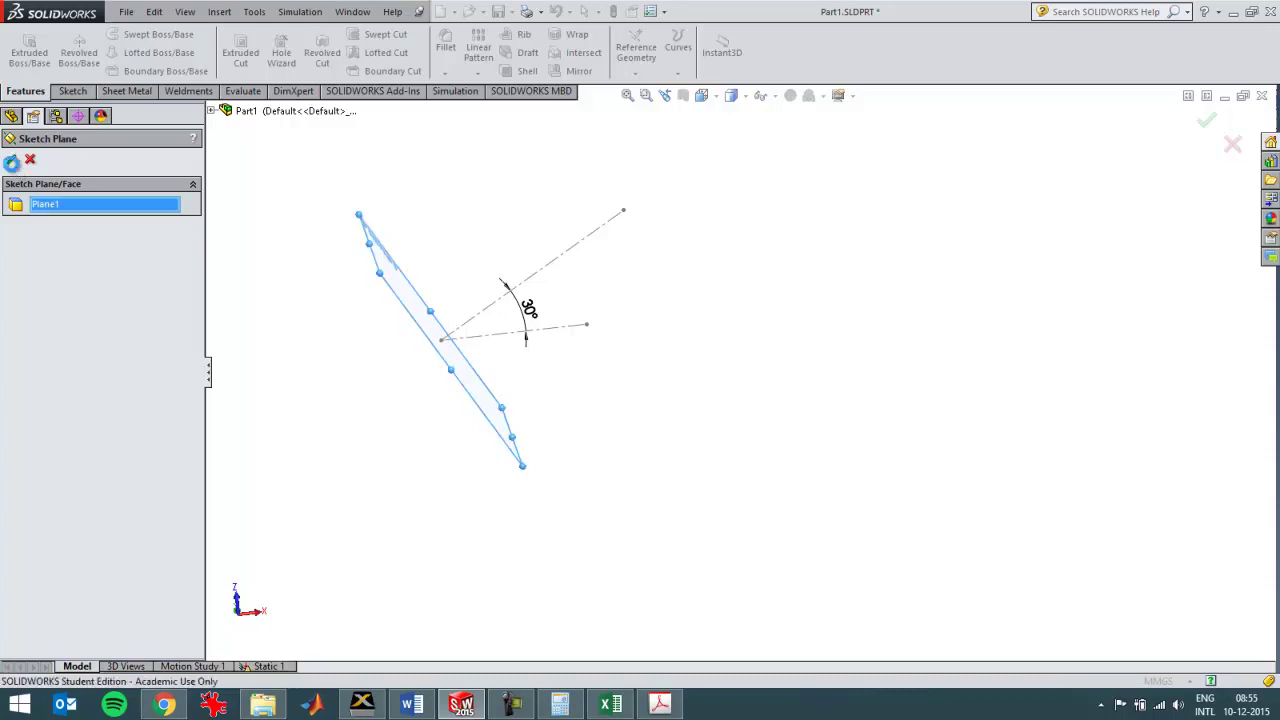
{"action": "middle_click_drag", "start_coordinate": [342, 360], "coordinate": [376, 342]}
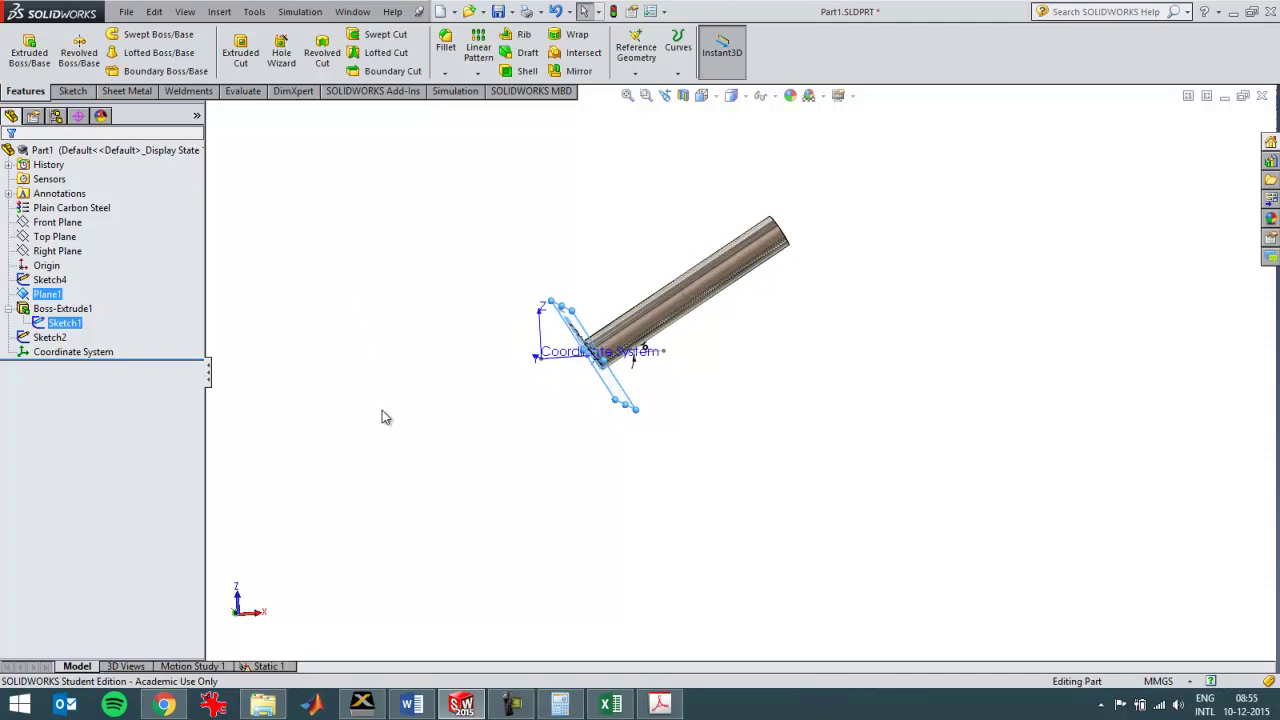
Step: Re-run the Static 1 study on the rotated rod
{"action": "left_click", "coordinate": [290, 667]}
{"action": "left_click", "coordinate": [91, 327]}
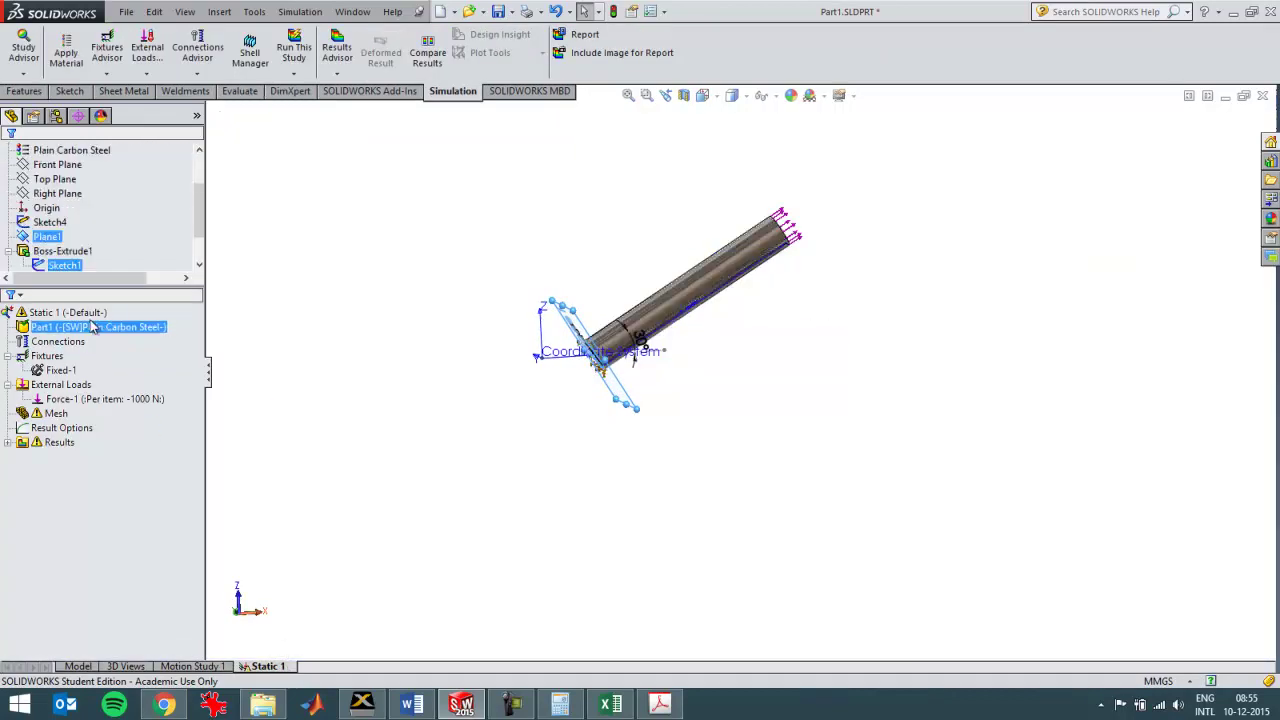
{"action": "right_click", "coordinate": [84, 313]}
{"action": "left_click", "coordinate": [117, 344]}
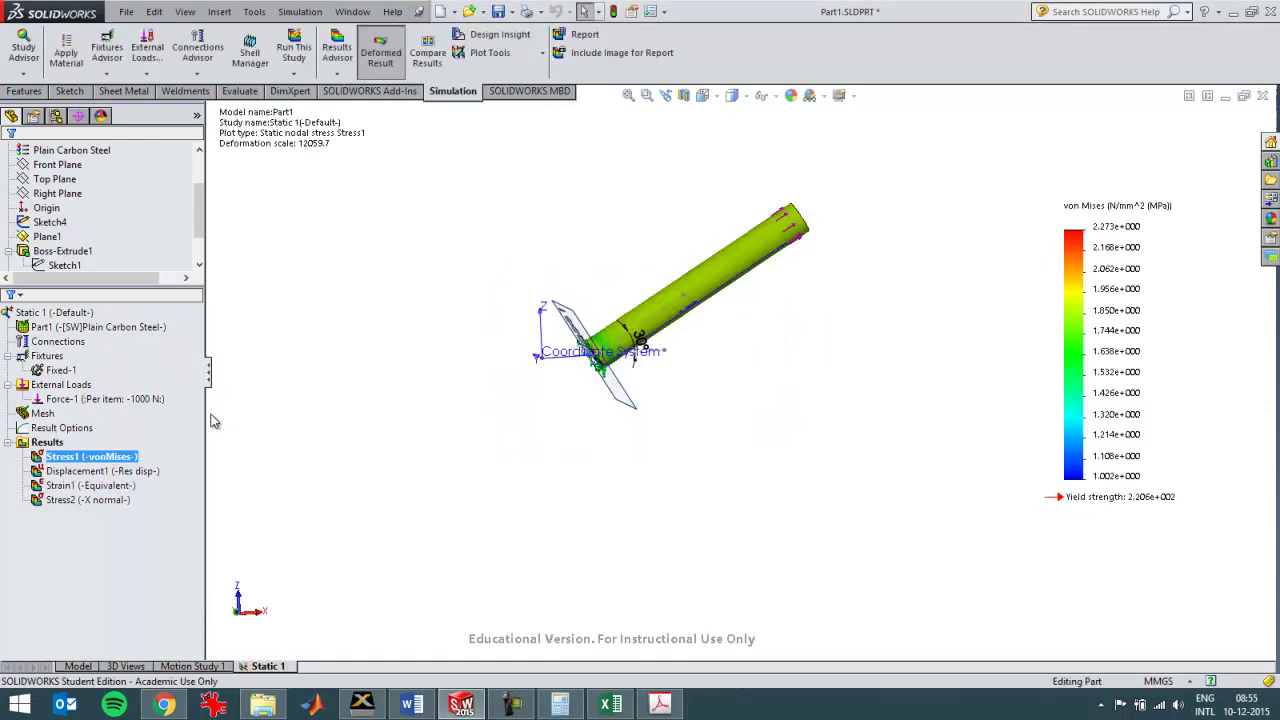
Step: Display the Stress2 X normal plot and orbit to inspect stress near the fixed end
{"action": "left_click", "coordinate": [89, 503], "text": "ctrl"}
{"action": "double_click", "coordinate": [90, 504]}
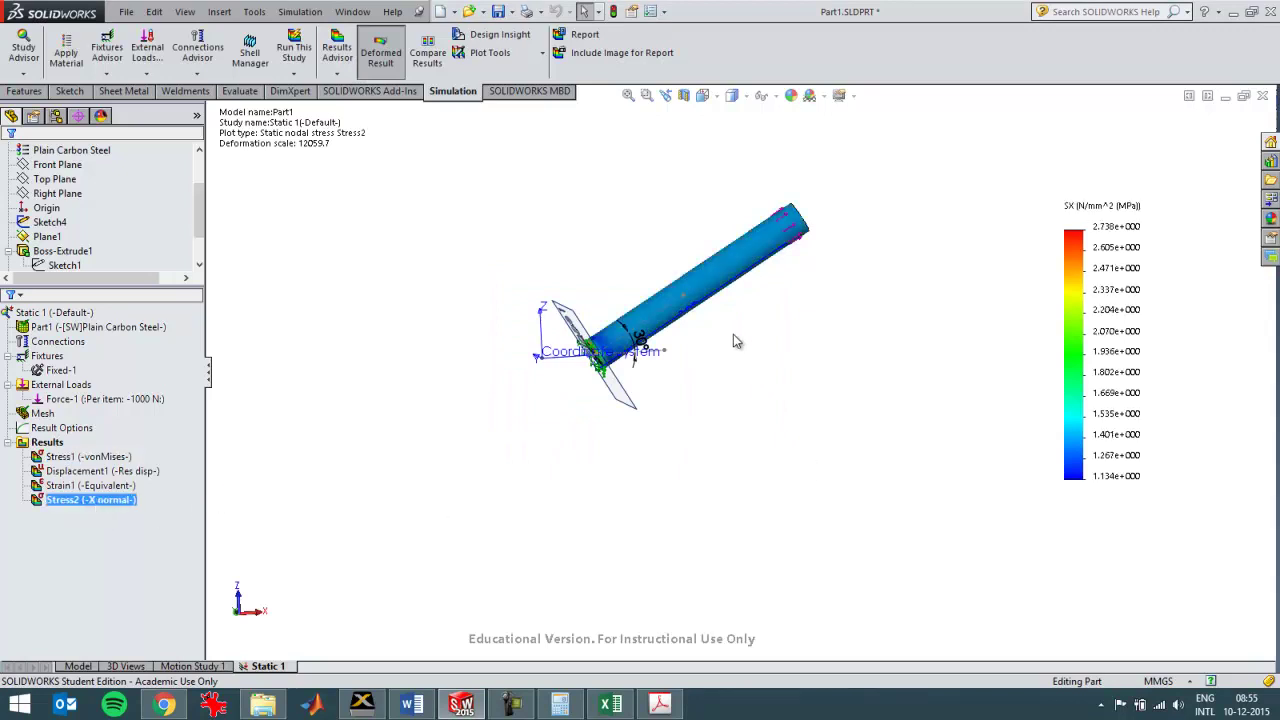
{"action": "scroll", "coordinate": [869, 295], "scroll_direction": "down", "scroll_amount": 2}
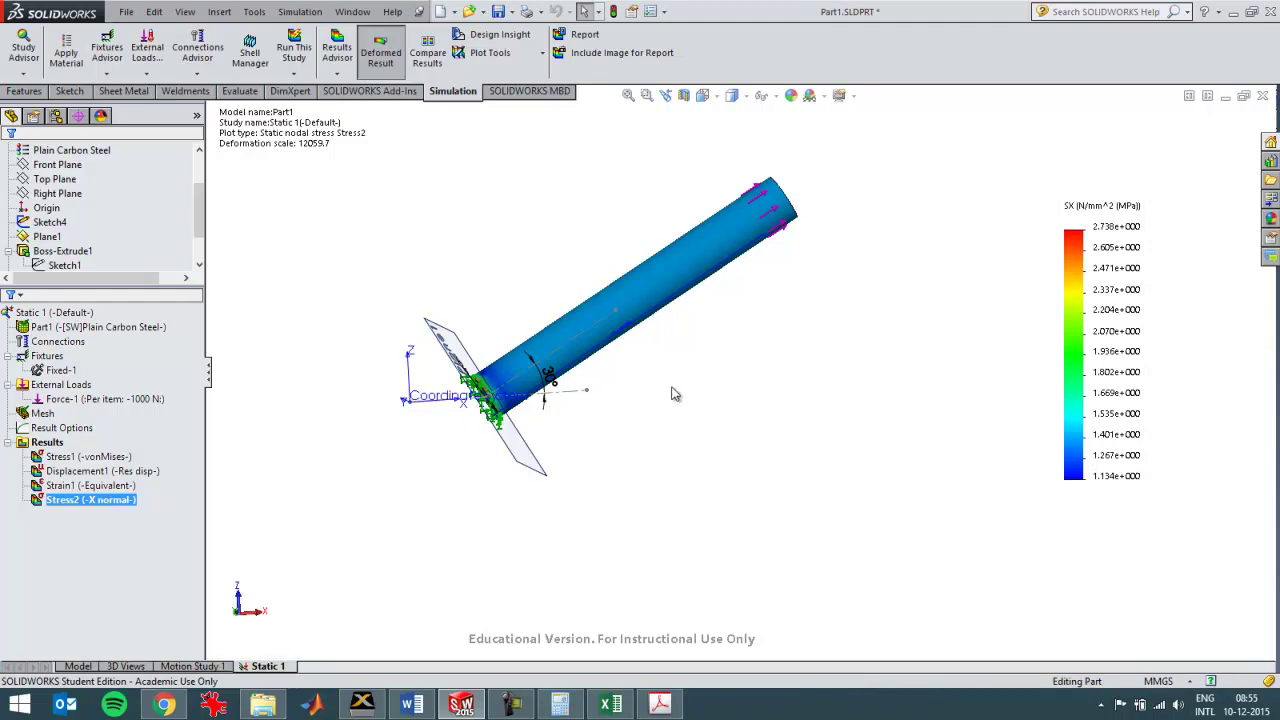
{"action": "middle_click_drag", "start_coordinate": [687, 389], "coordinate": [785, 368]}
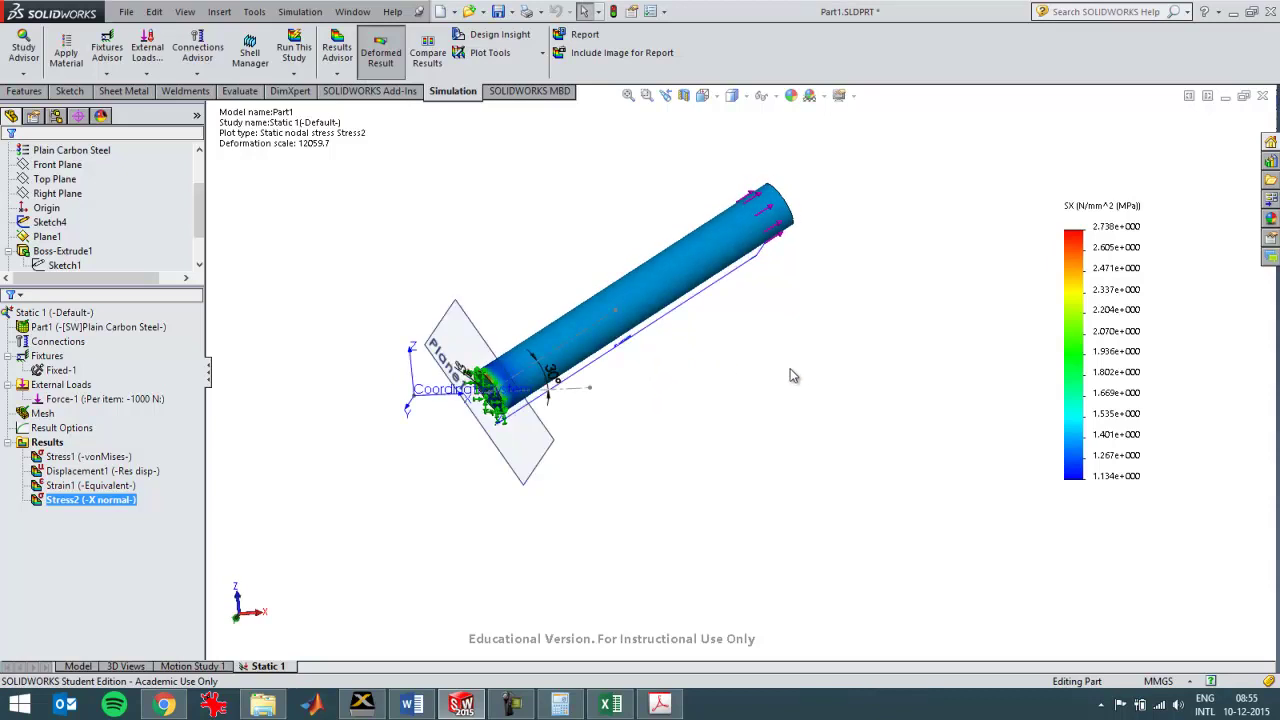
{"action": "left_click", "coordinate": [55, 442]}
Step: Define a P1: 1st Principal Stress plot in the Results folder
{"action": "right_click", "coordinate": [55, 443]}
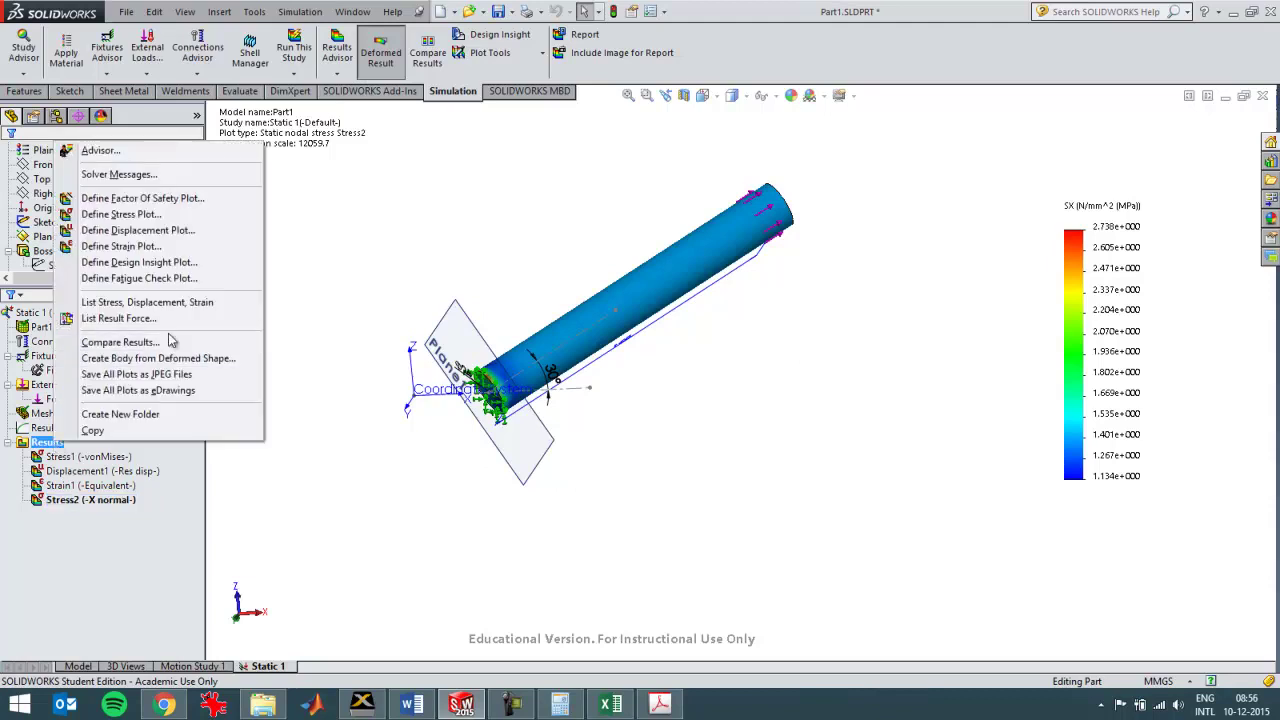
{"action": "left_click", "coordinate": [150, 216]}
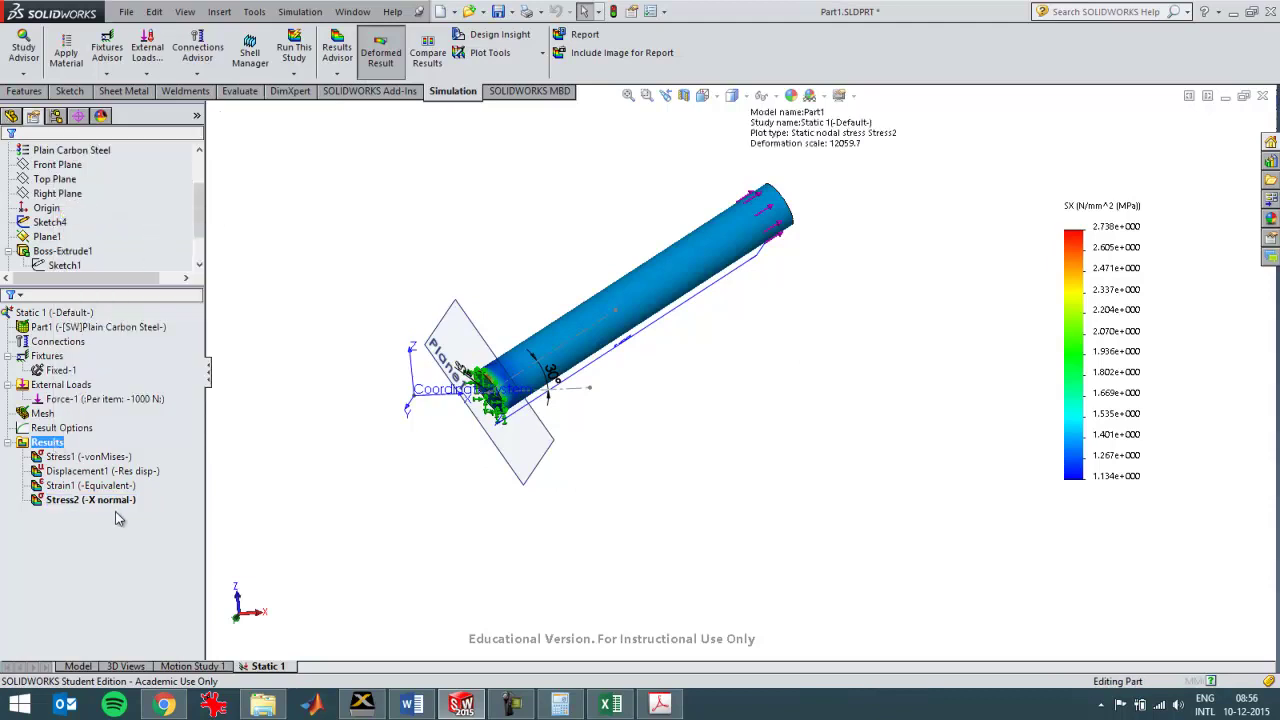
{"action": "left_click", "coordinate": [87, 240]}
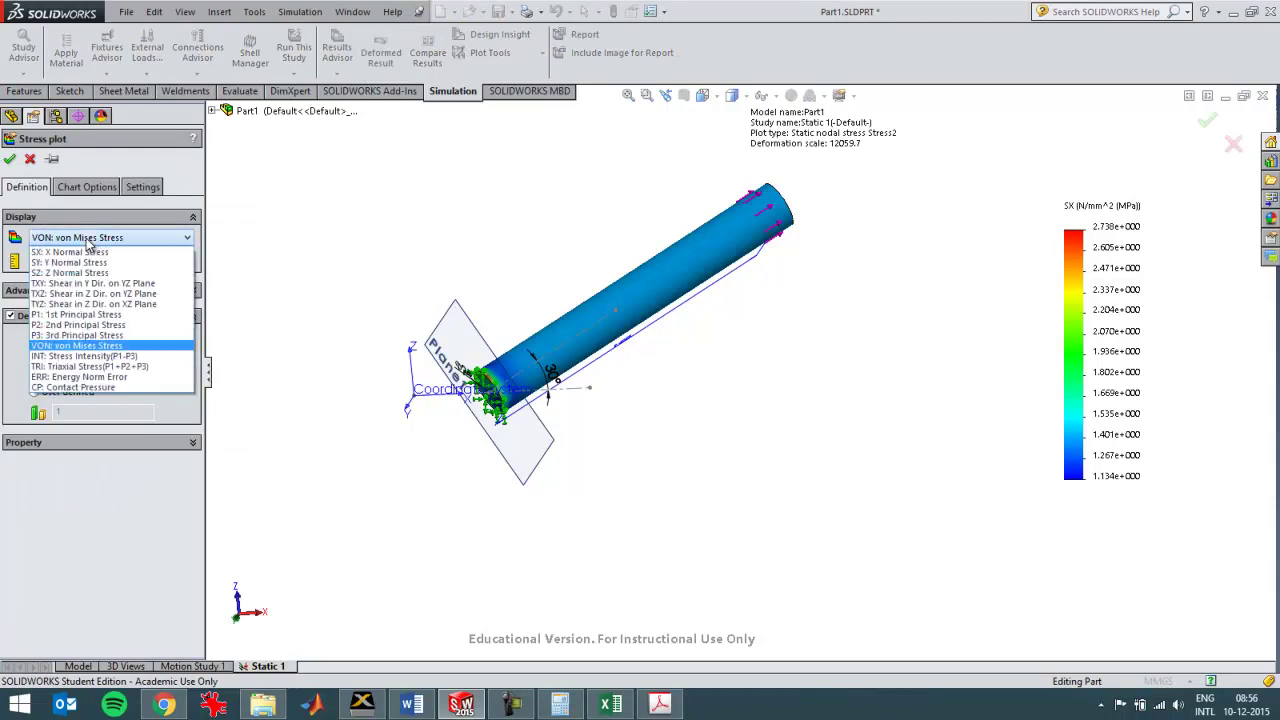
{"action": "left_click", "coordinate": [84, 314]}
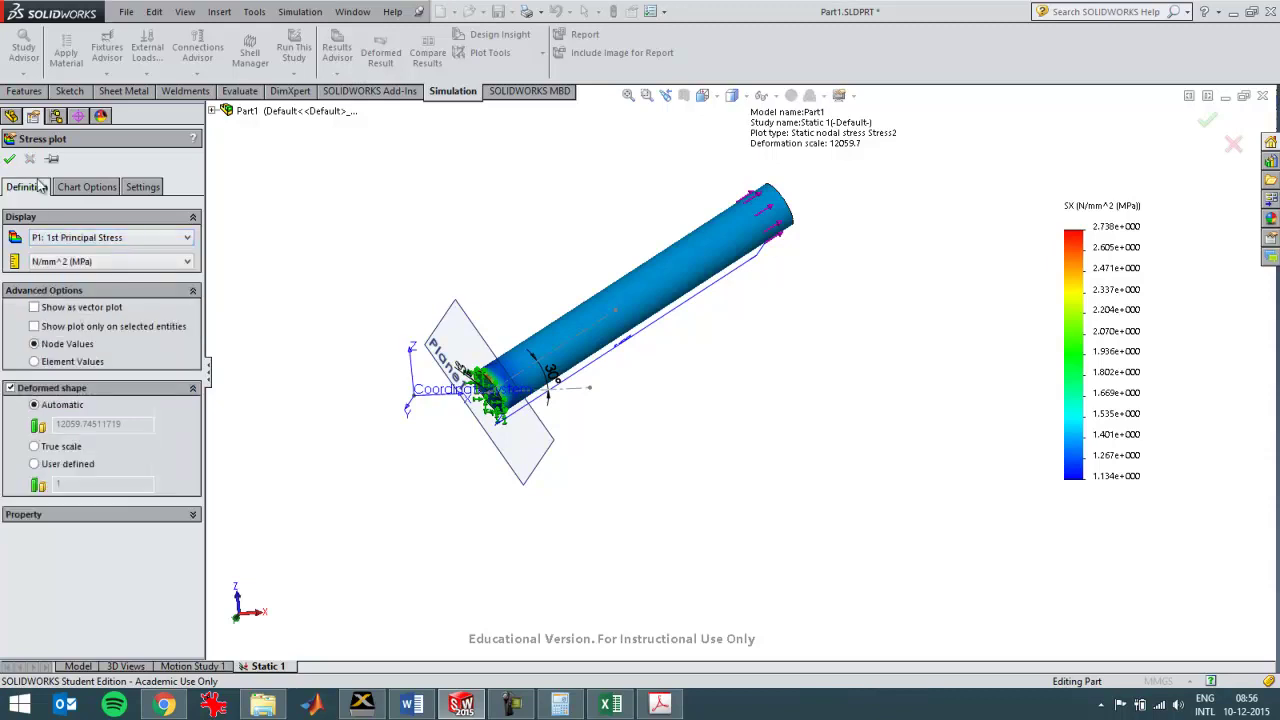
{"action": "left_click", "coordinate": [10, 159]}
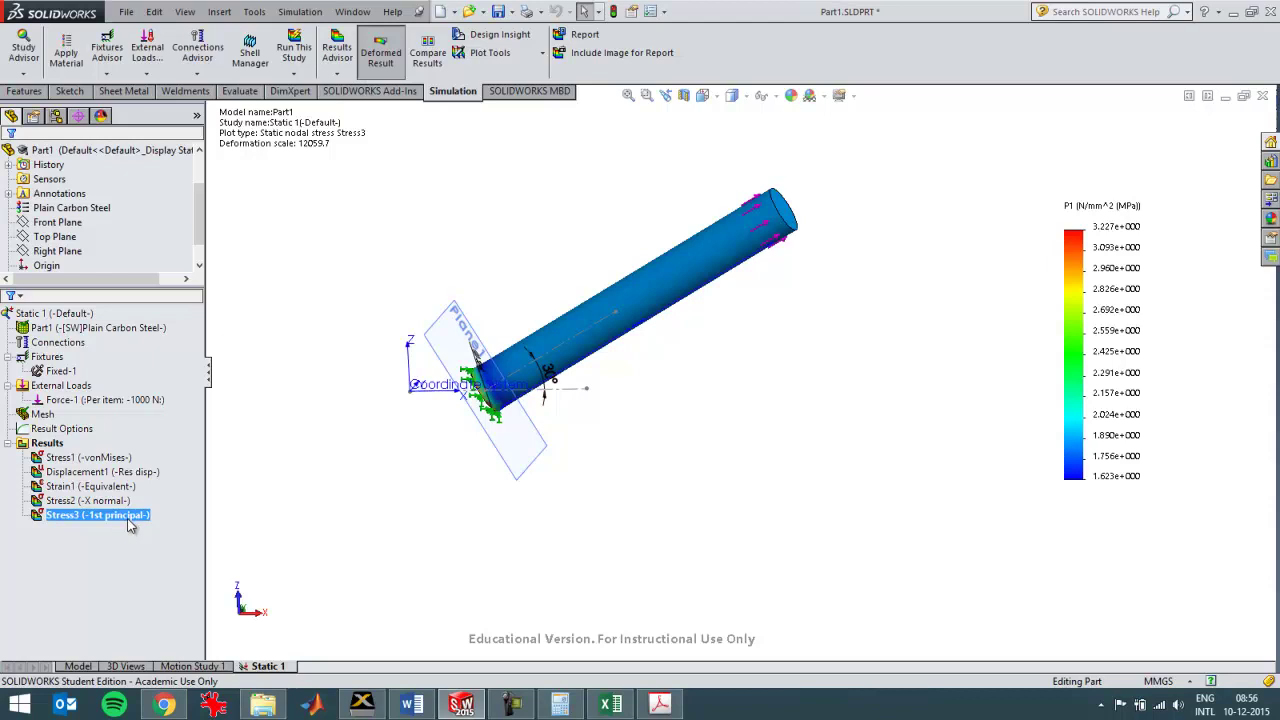
Step: Browse Displacement1, Stress1 and the Results folder in the study tree
{"action": "left_click", "coordinate": [152, 472], "text": "ctrl"}
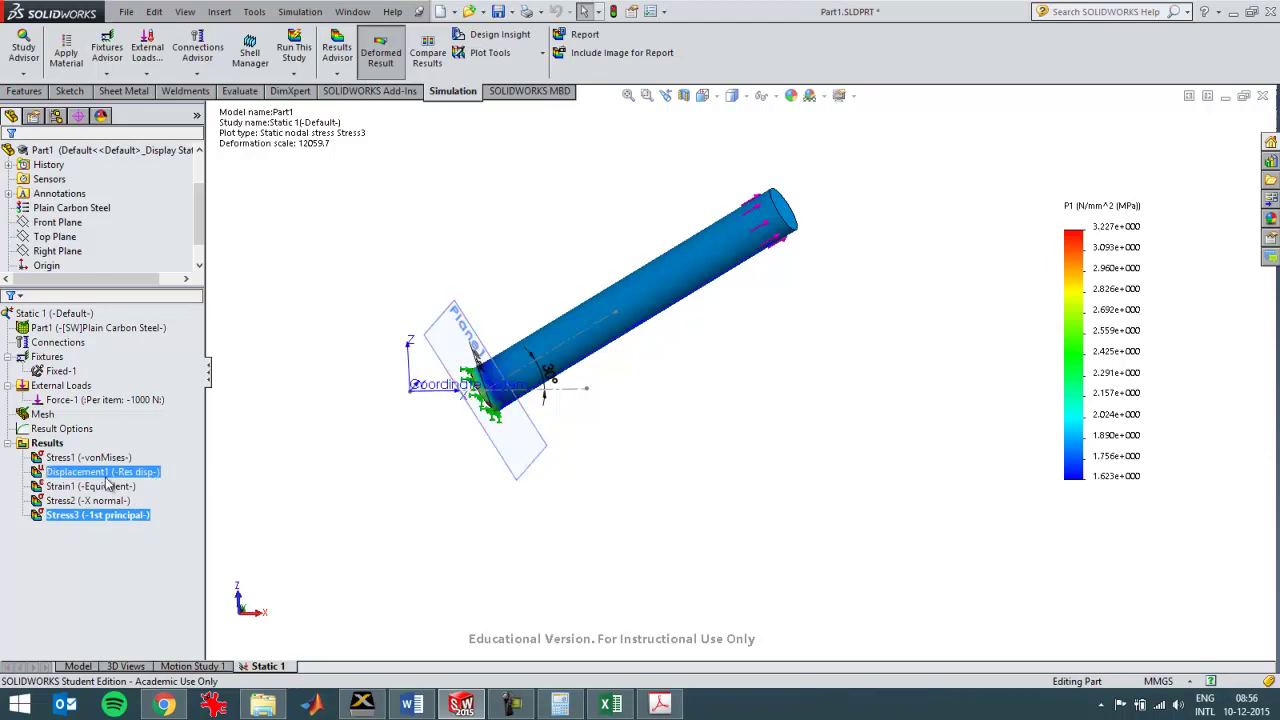
{"action": "left_click", "coordinate": [64, 459], "text": "ctrl"}
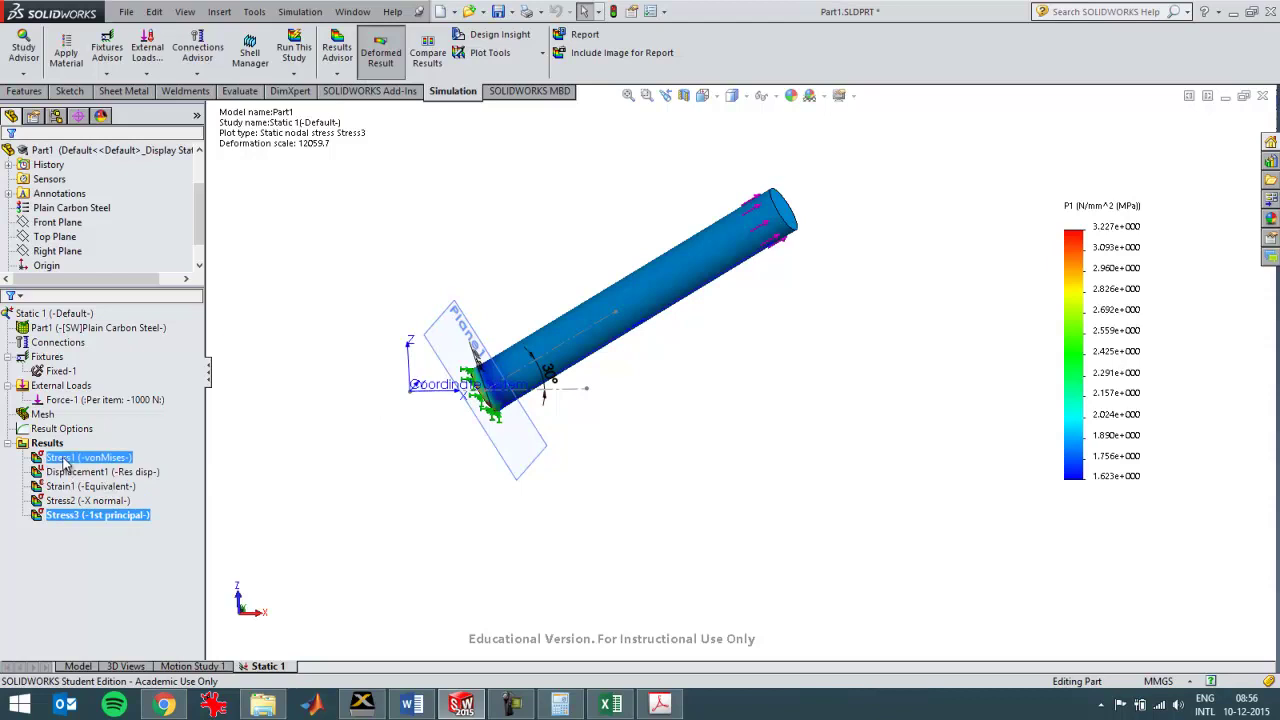
{"action": "left_click", "coordinate": [57, 447]}
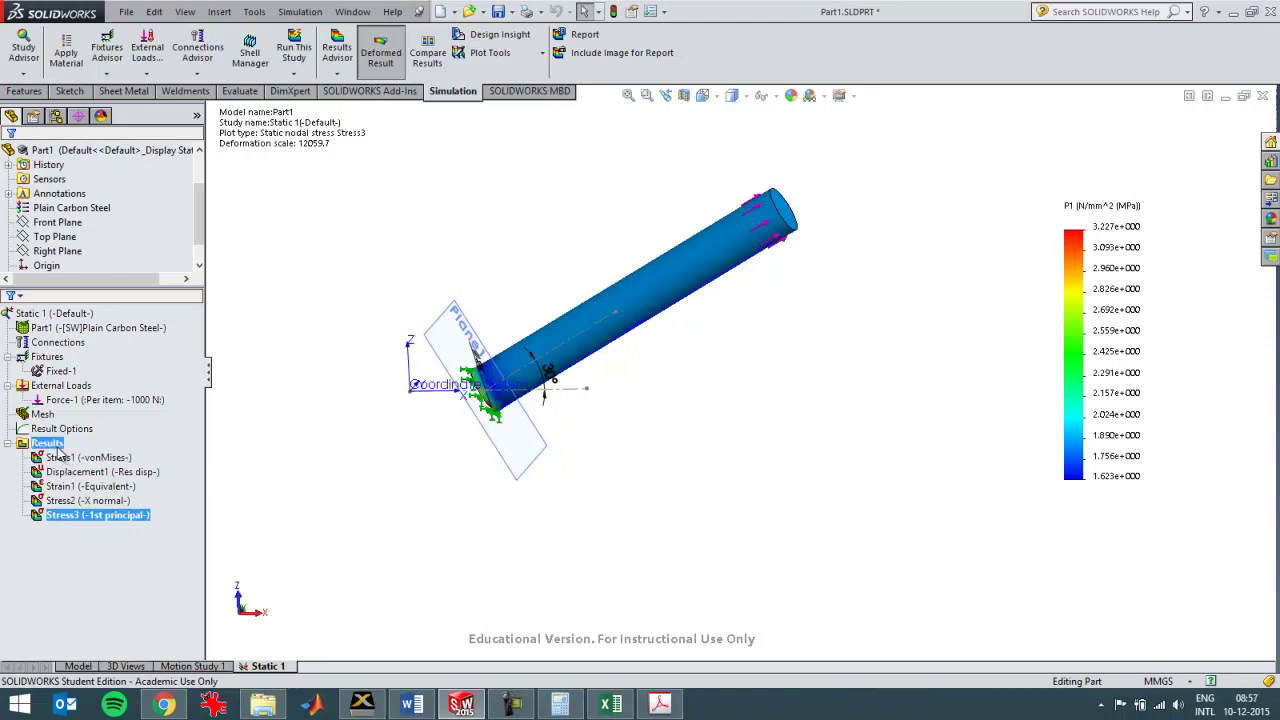
Step: Define a new Stress4 plot showing P2: 2nd Principal Stress in the Static 1 results
{"action": "right_click", "coordinate": [58, 446]}
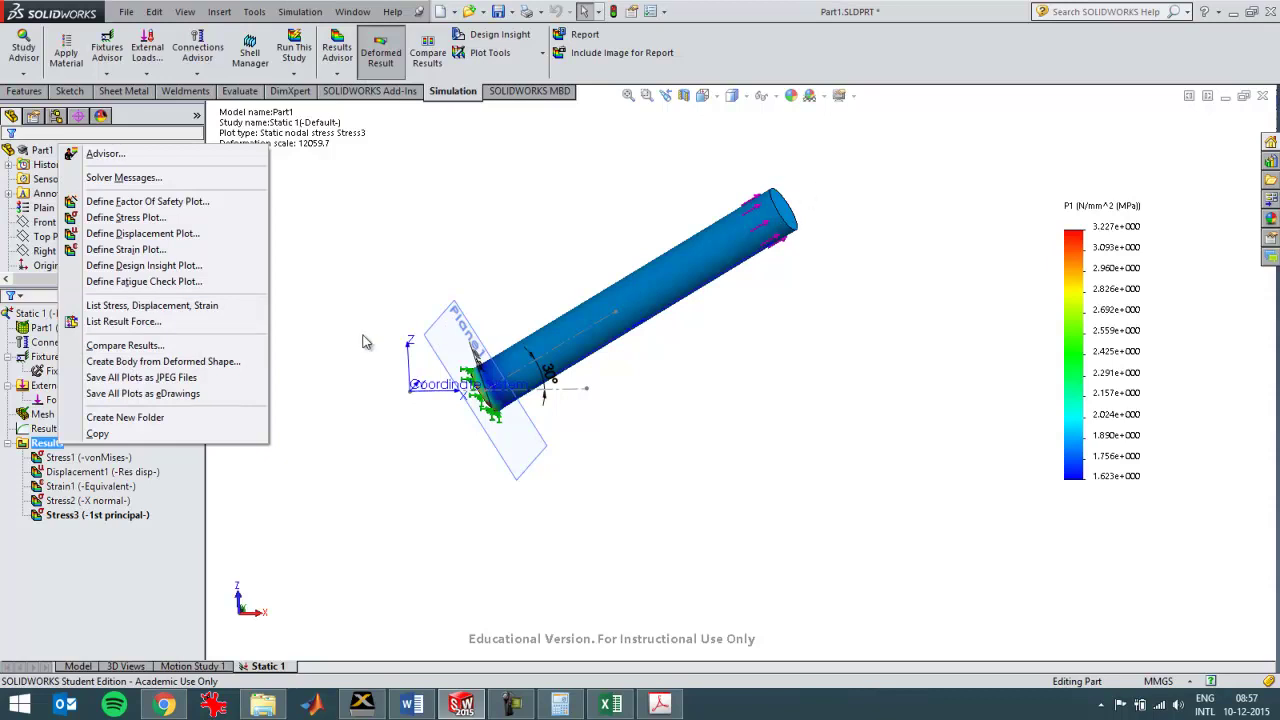
{"action": "left_click", "coordinate": [148, 217]}
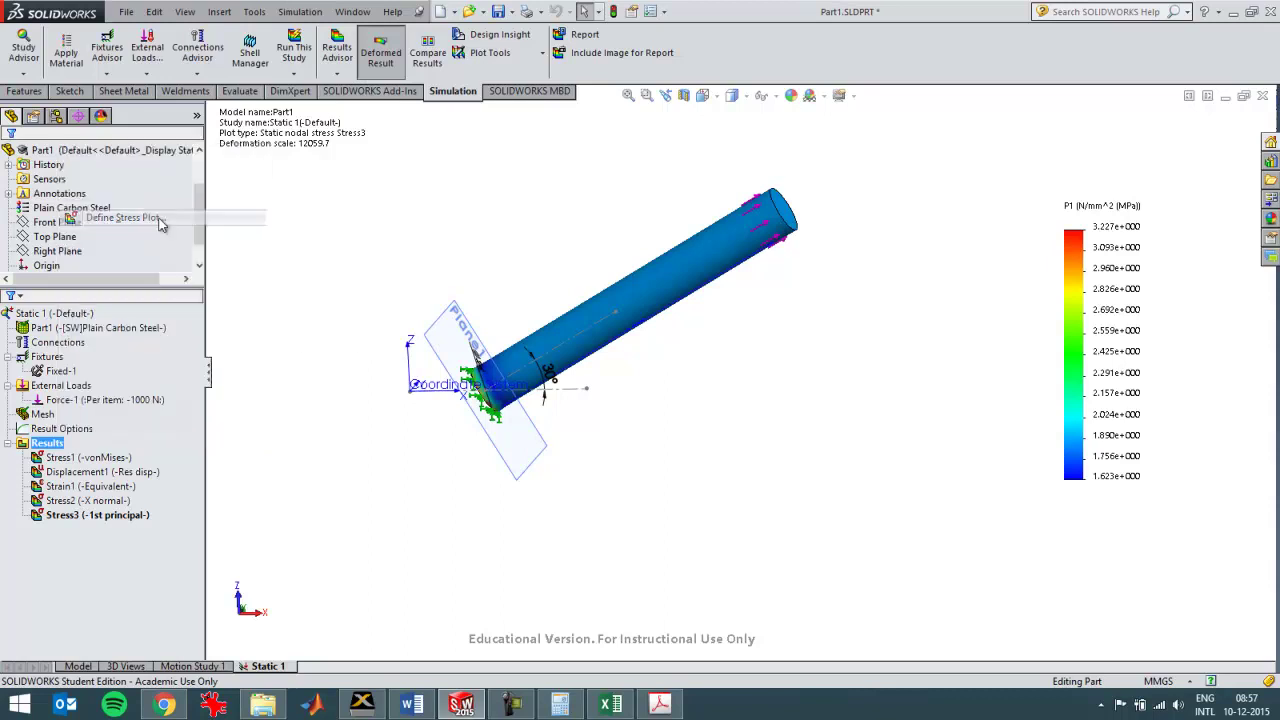
{"action": "left_click", "coordinate": [104, 239]}
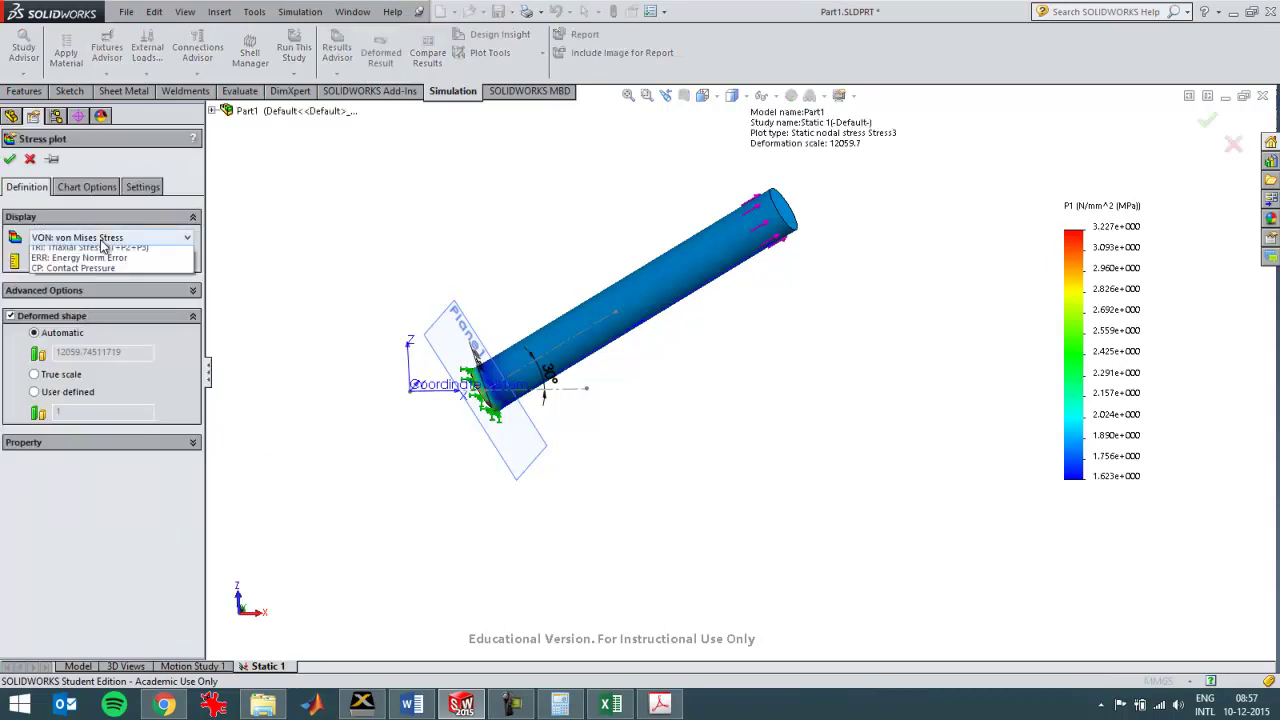
{"action": "left_click", "coordinate": [89, 326]}
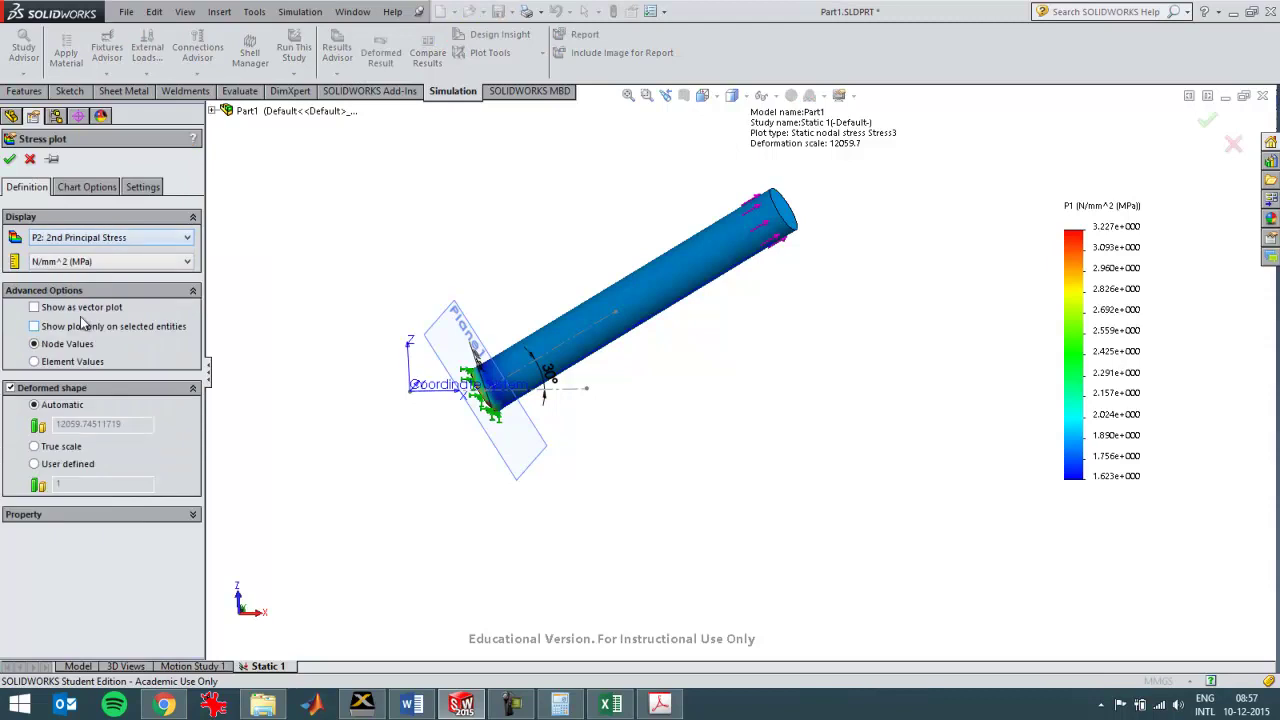
{"action": "left_click", "coordinate": [9, 159]}
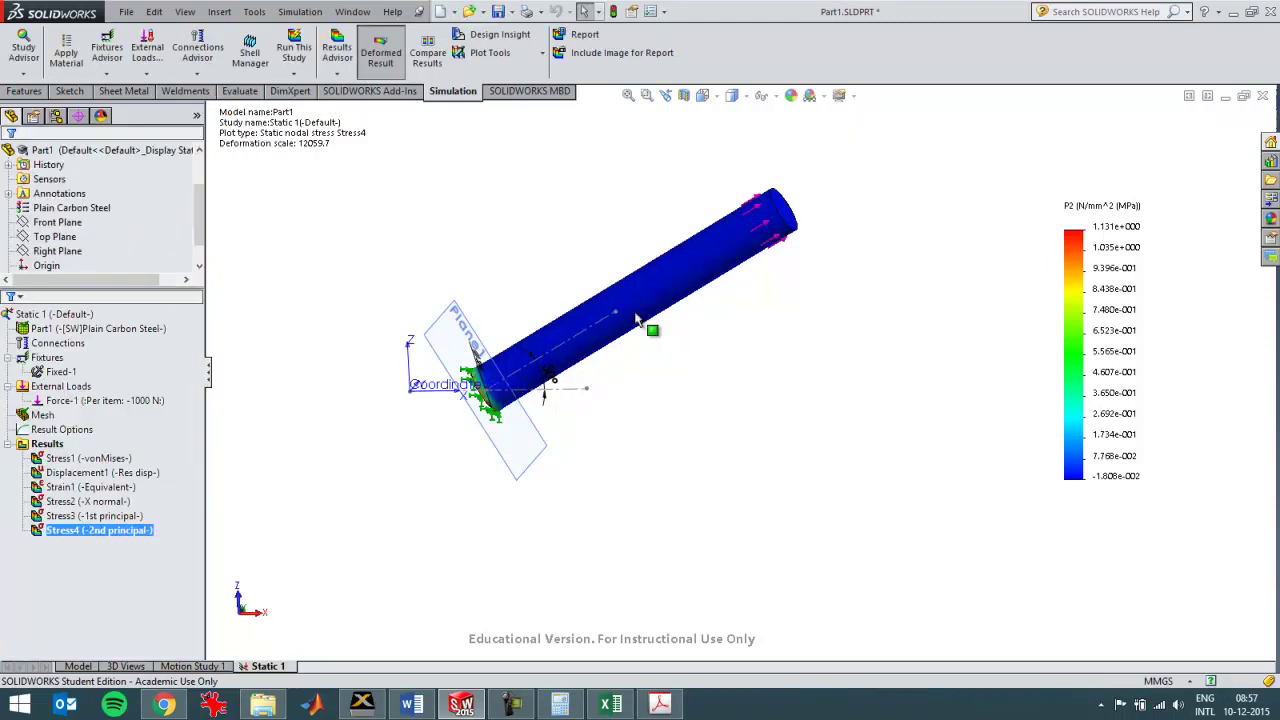
Step: Probe the Stress4 plot on the rod, reading 3.933e-004 MPa at node 6473
{"action": "right_click", "coordinate": [117, 529]}
{"action": "left_click", "coordinate": [150, 373]}
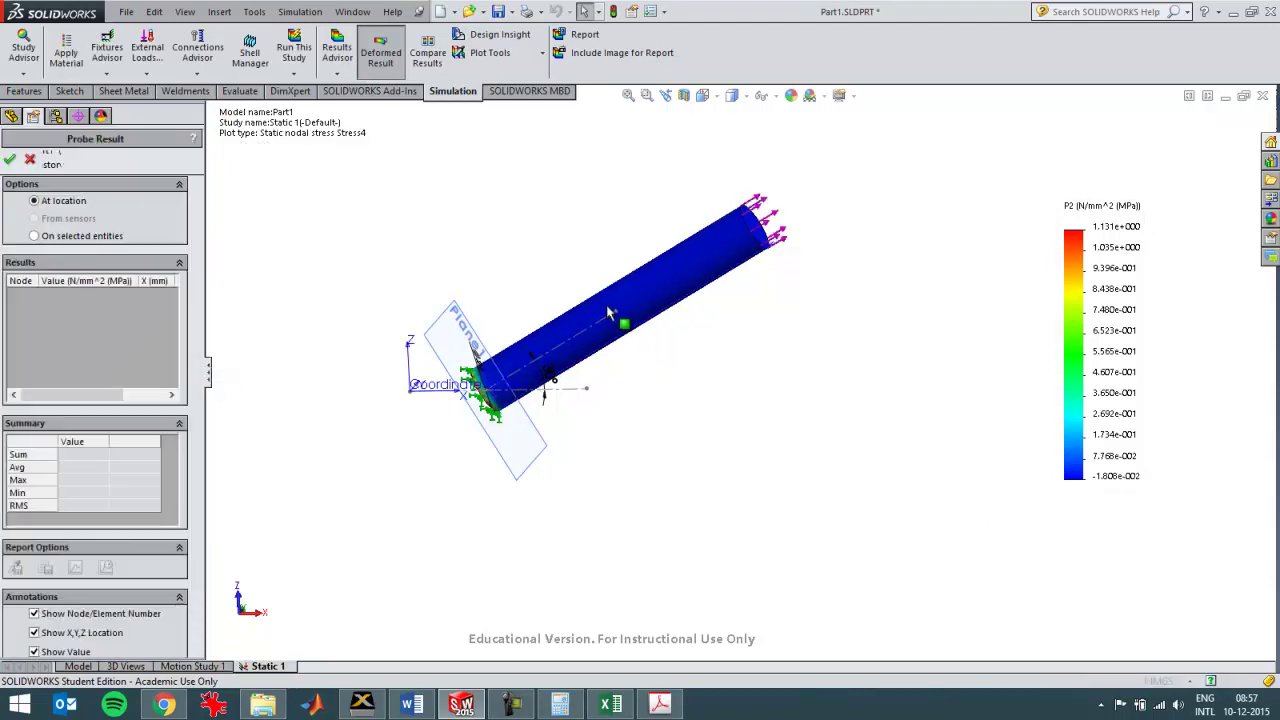
{"action": "left_click", "coordinate": [600, 303]}
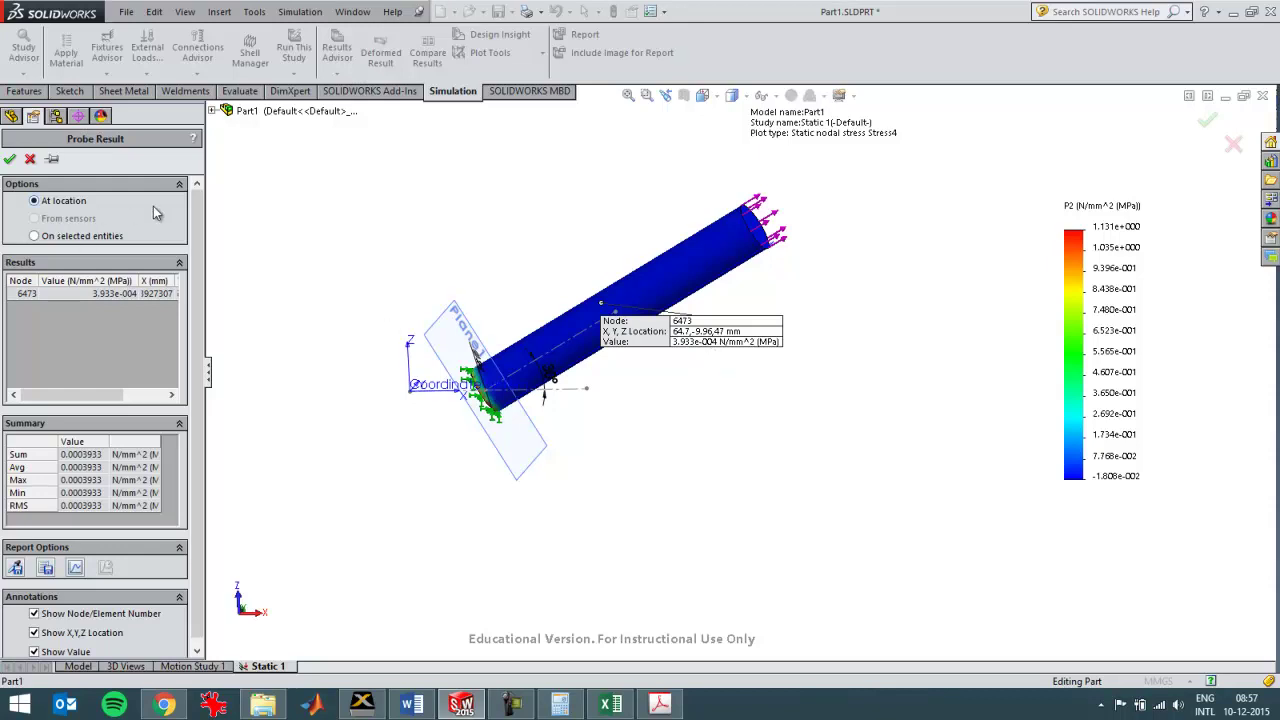
{"action": "left_click", "coordinate": [30, 160]}
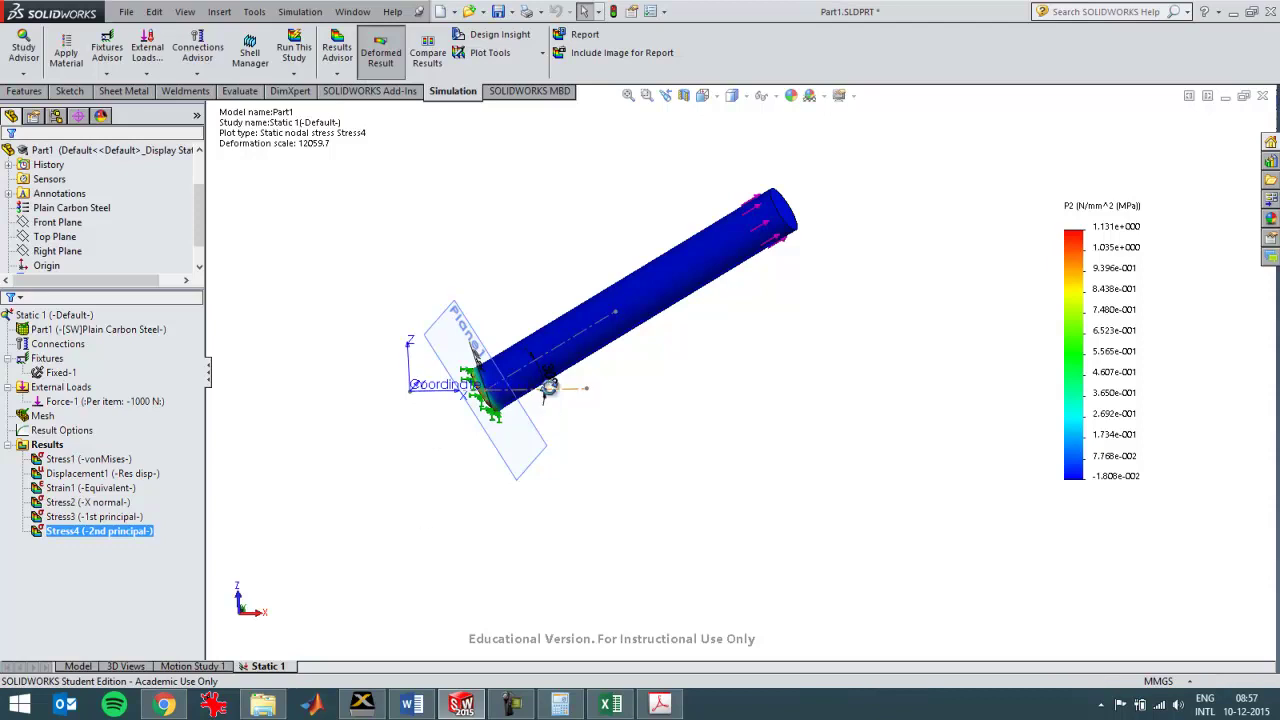
{"action": "middle_click_drag", "start_coordinate": [550, 405], "coordinate": [573, 509]}
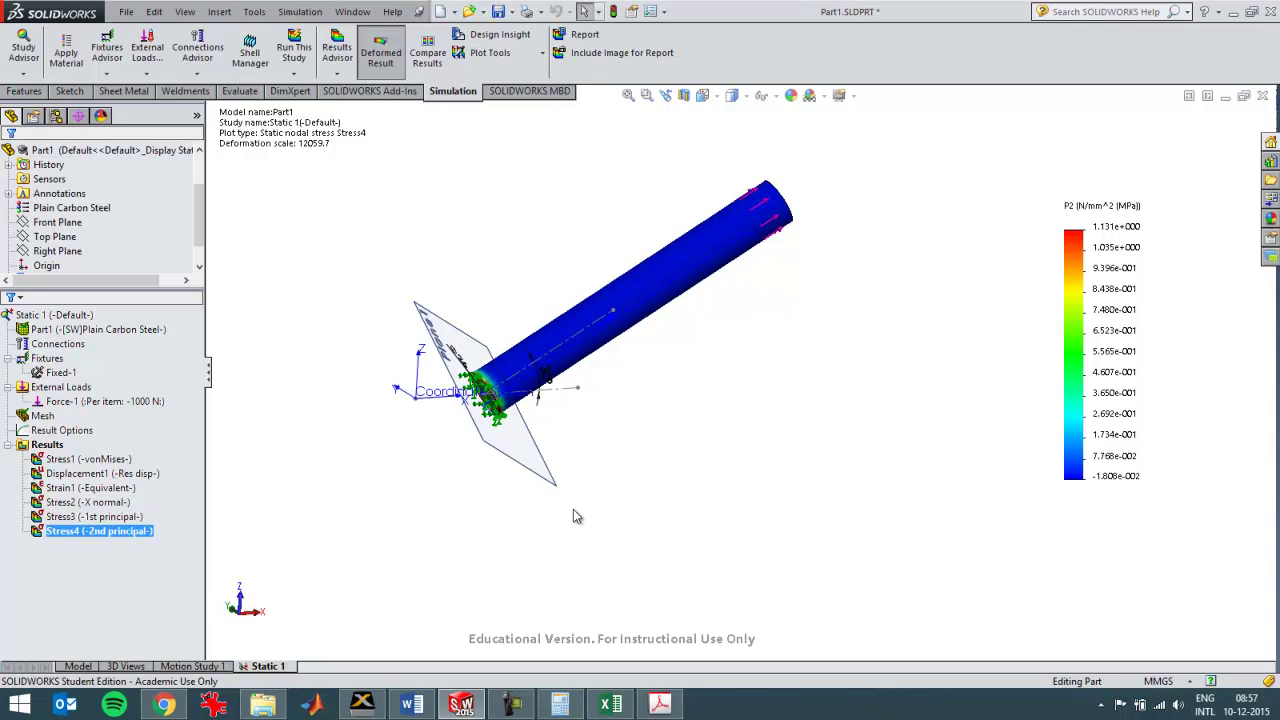